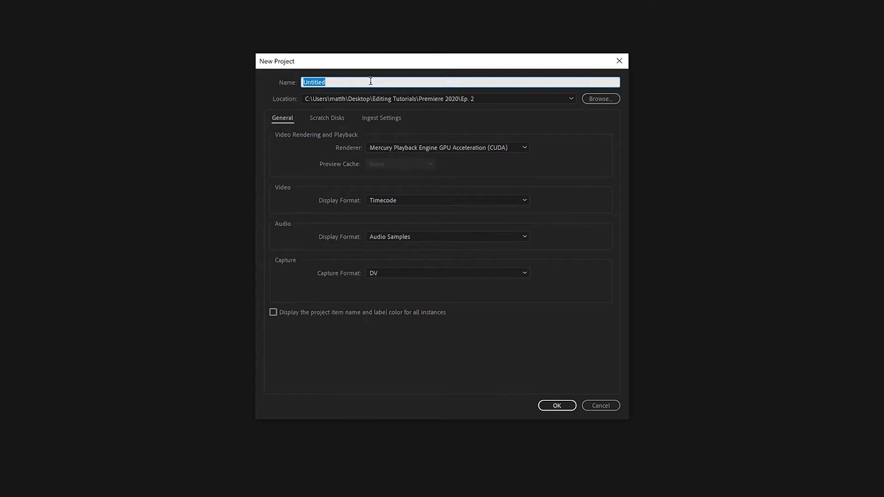
Name the new project 'Episode 2' and save it in Desktop > Editing Tutorials > Premiere 2020 > Ep. 2.
type("Episode 2")
left_click(598, 99)
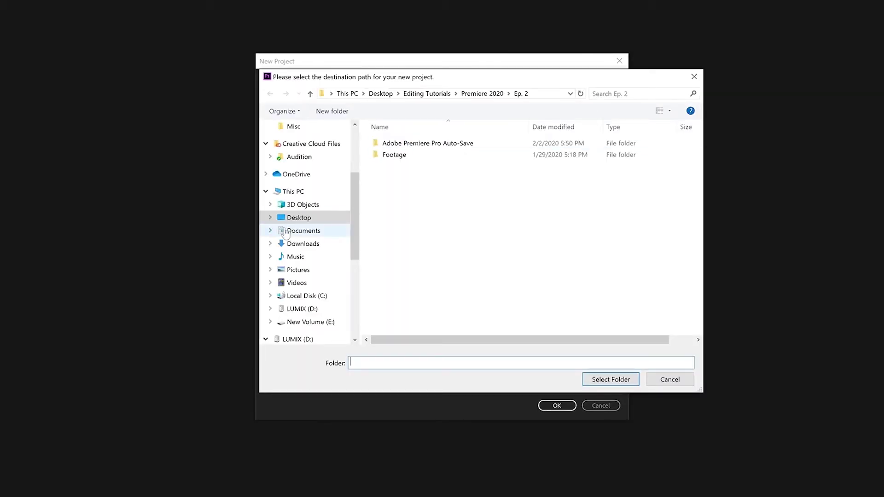
scroll(300, 174, "up", 2)
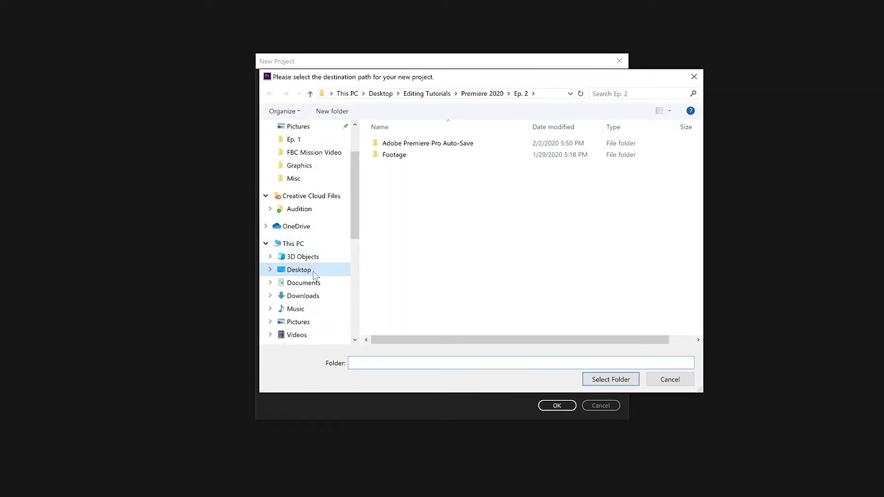
left_click(293, 271)
double_click(599, 152)
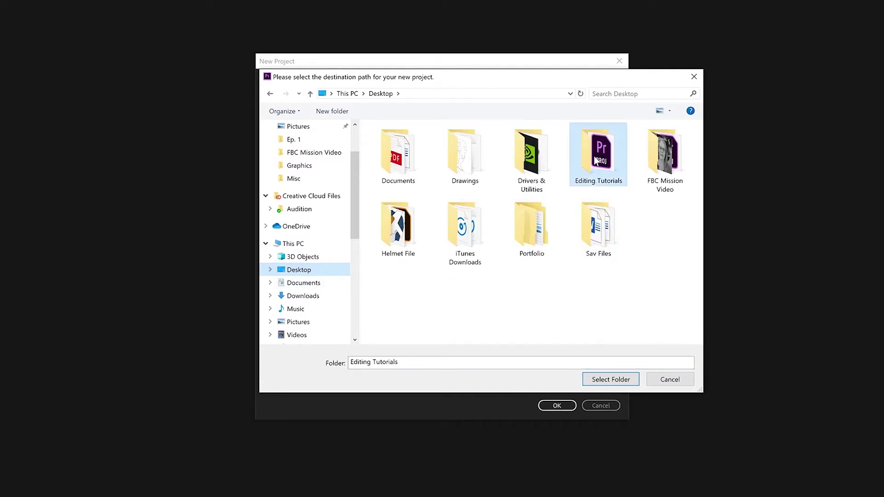
double_click(444, 143)
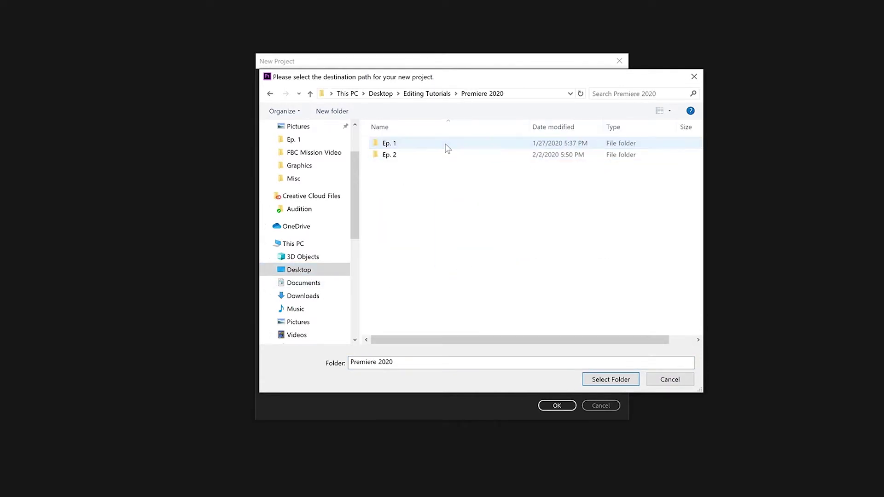
left_click(438, 157)
double_click(438, 155)
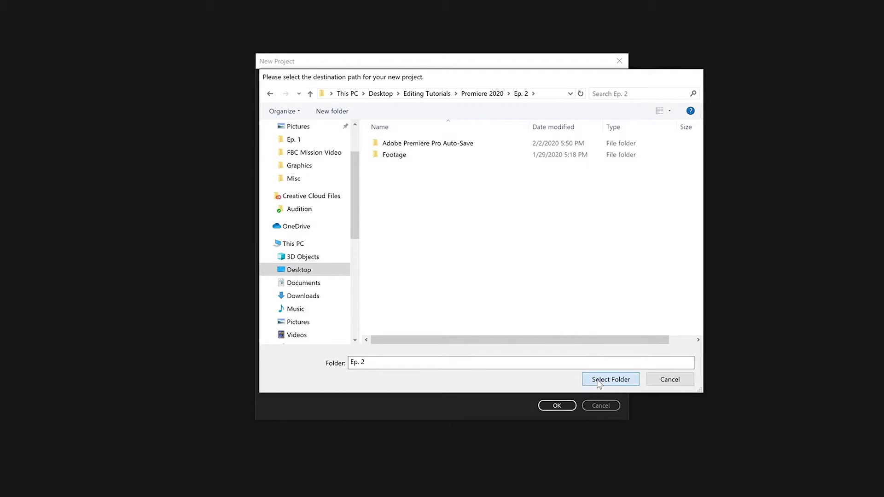
left_click(599, 380)
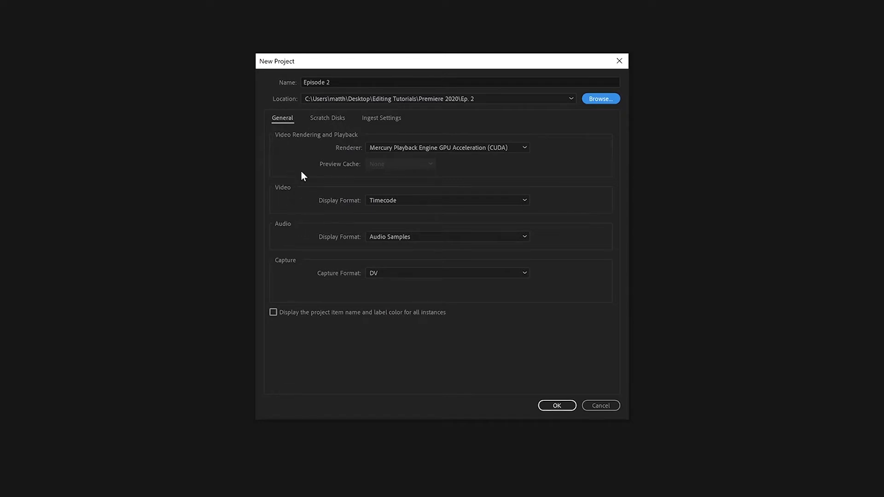
Review the Ingest Settings and Scratch Disks paths, then create the project with those settings.
left_click(381, 121)
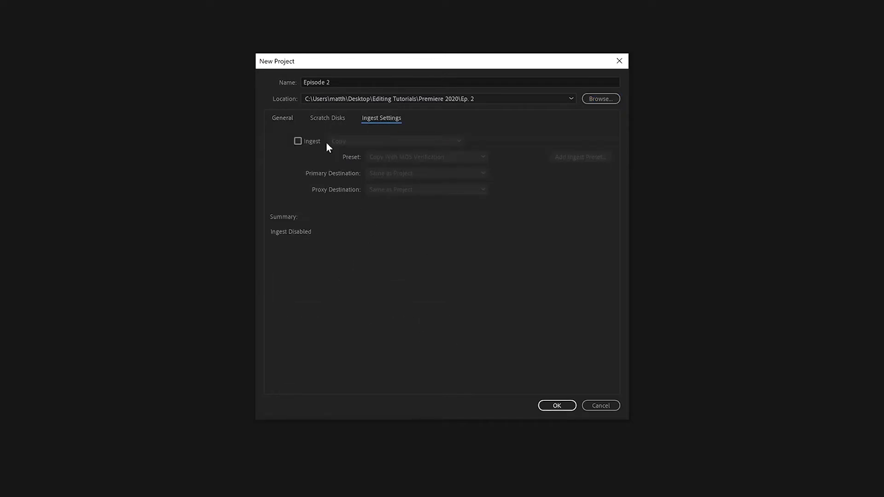
left_click(322, 119)
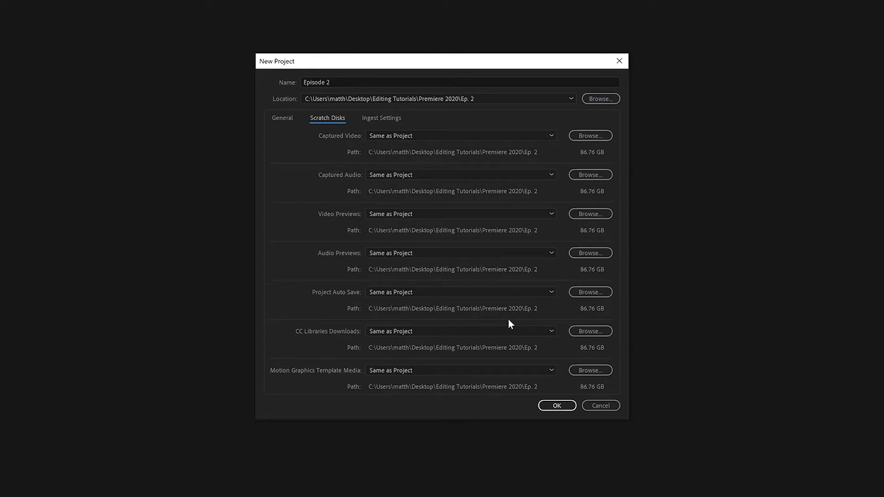
left_click(558, 405)
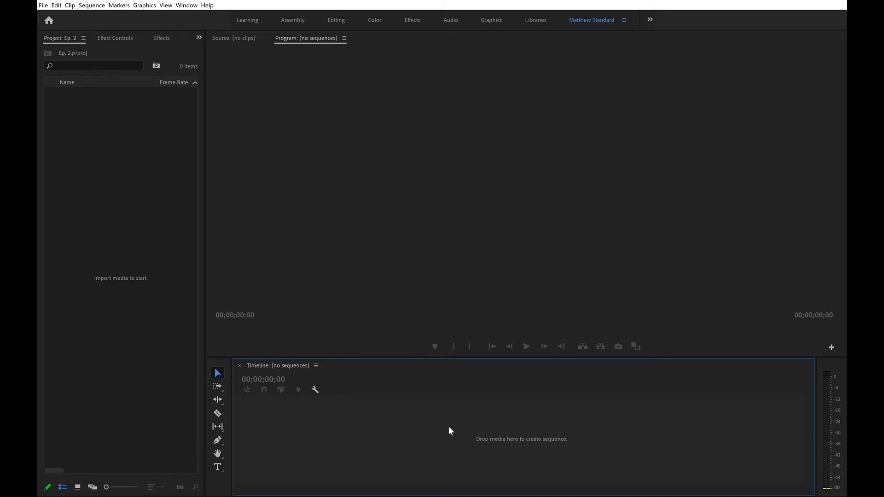
Explore the empty workspace by focusing the Project panel and then the Program monitor.
left_click(101, 214)
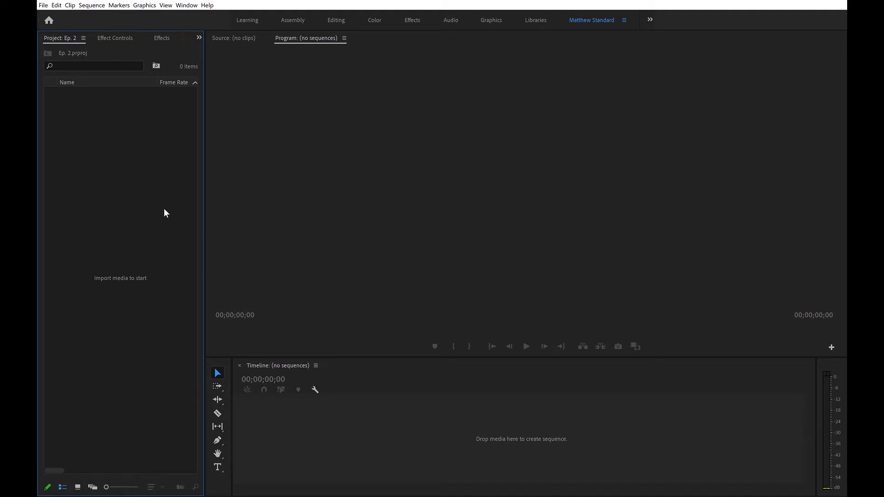
left_click(433, 158)
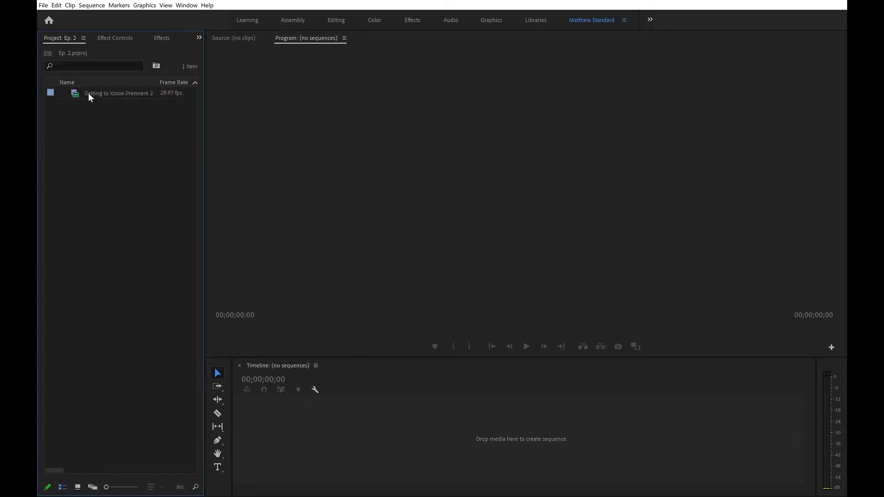
Drag the Getting to Know Premiere 2020 clip onto the timeline to create a sequence, and scrub through it.
left_click_drag(77, 93, 302, 409)
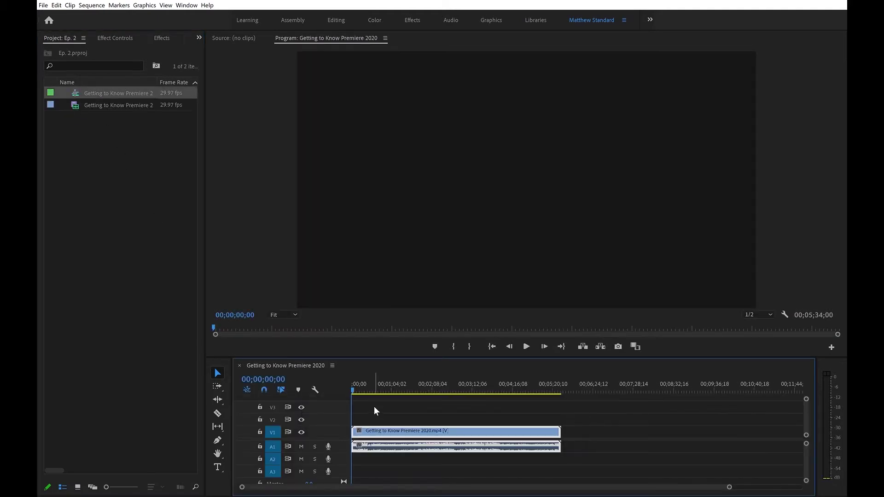
left_click_drag(353, 377, 427, 371)
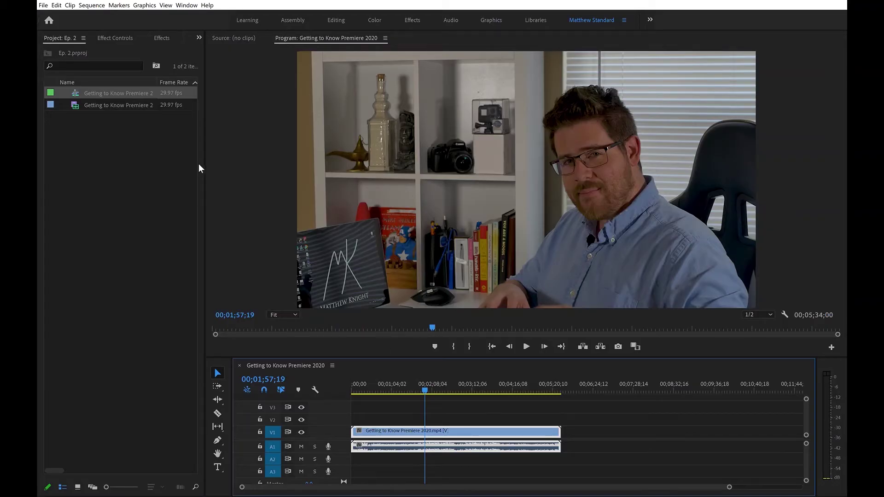
left_click_drag(209, 166, 282, 169)
Create a bin named Footage and move the source clip into it.
left_click(138, 181)
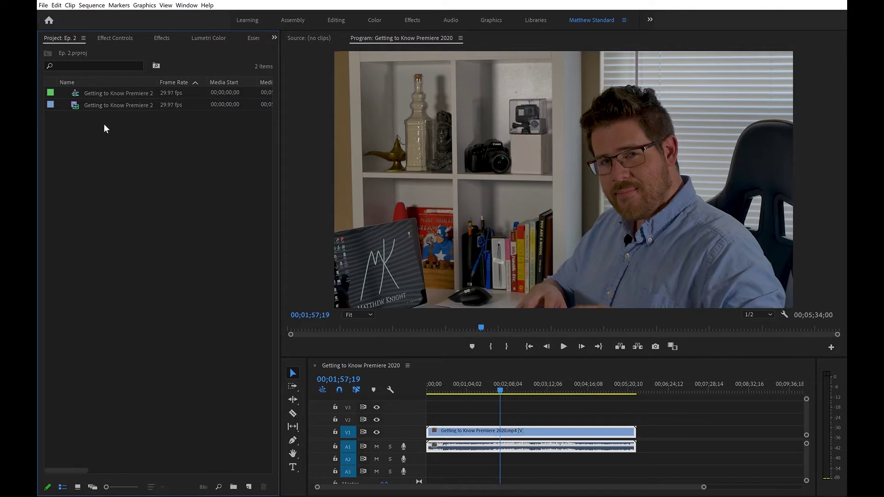
key("ctrl+b")
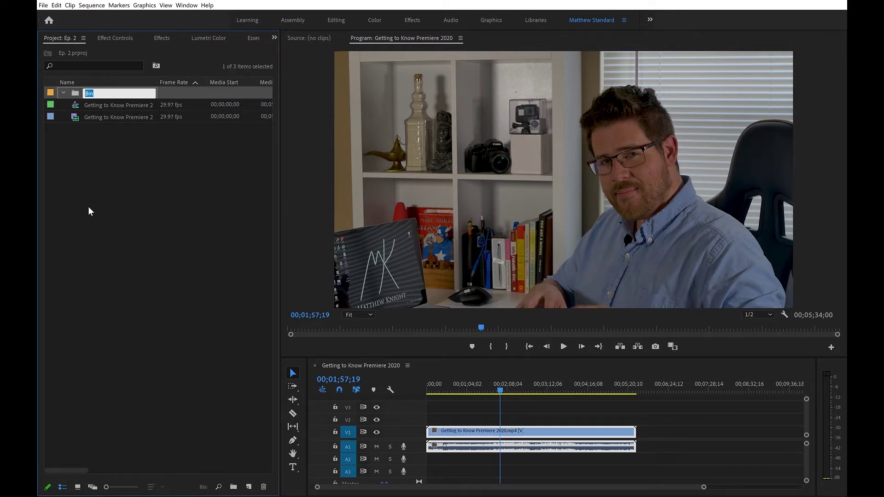
type("Footage")
key("Return")
left_click_drag(98, 117, 105, 93)
Create a bin named Sequence and move the sequence into it.
key("ctrl+b")
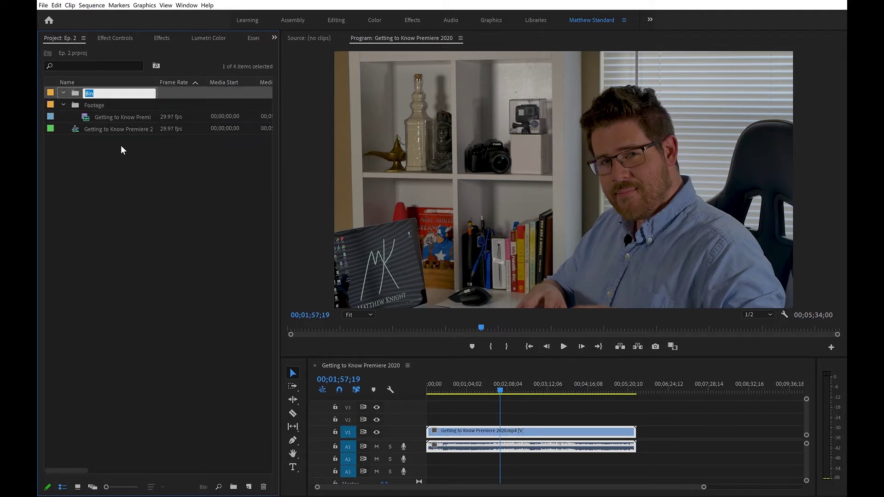
type("Sequence")
key("Tab")
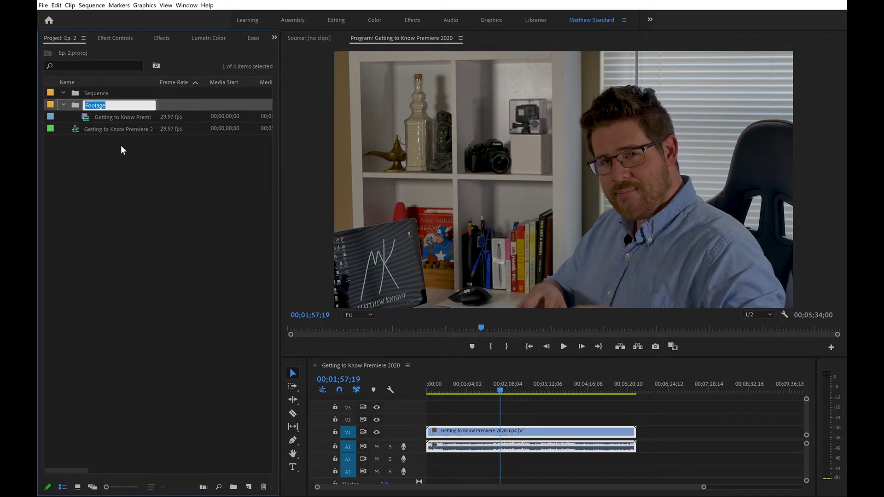
left_click_drag(121, 129, 123, 94)
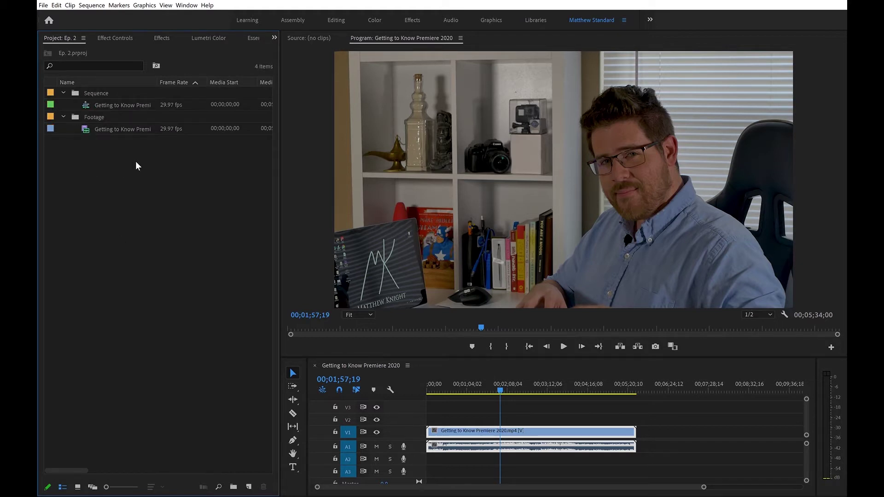
Open the Footage bin in its own tab from Icon View and rearrange the clip tile in Freeform View.
left_click(81, 486)
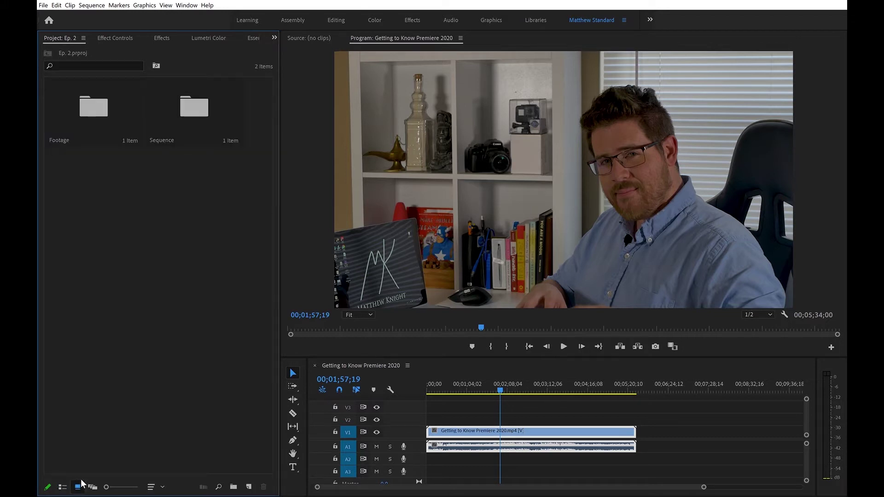
double_click(113, 100)
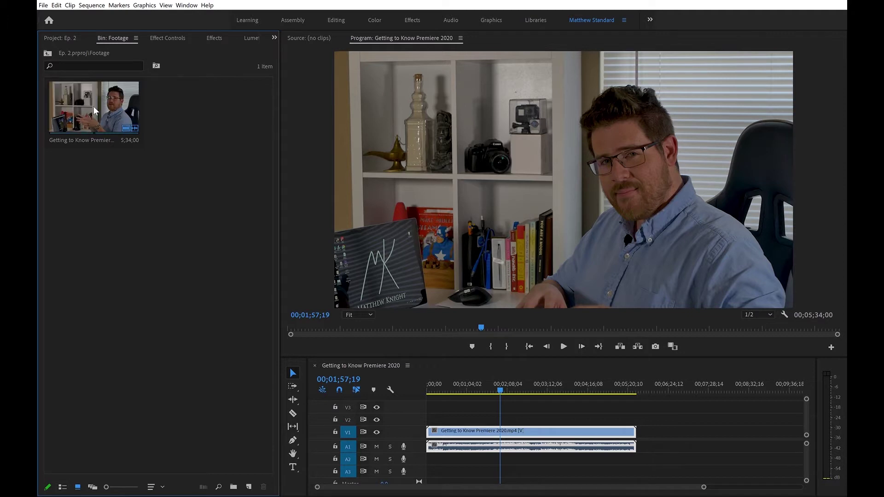
left_click(93, 487)
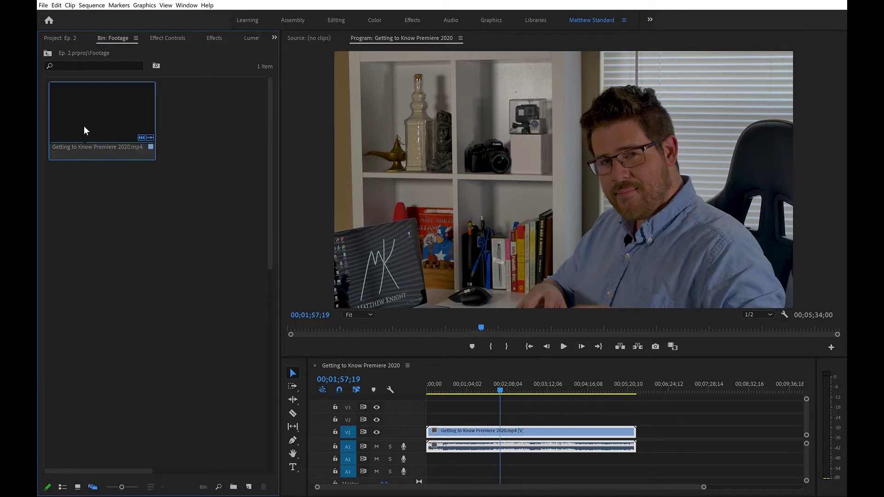
left_click(90, 113)
left_click_drag(90, 116, 147, 120)
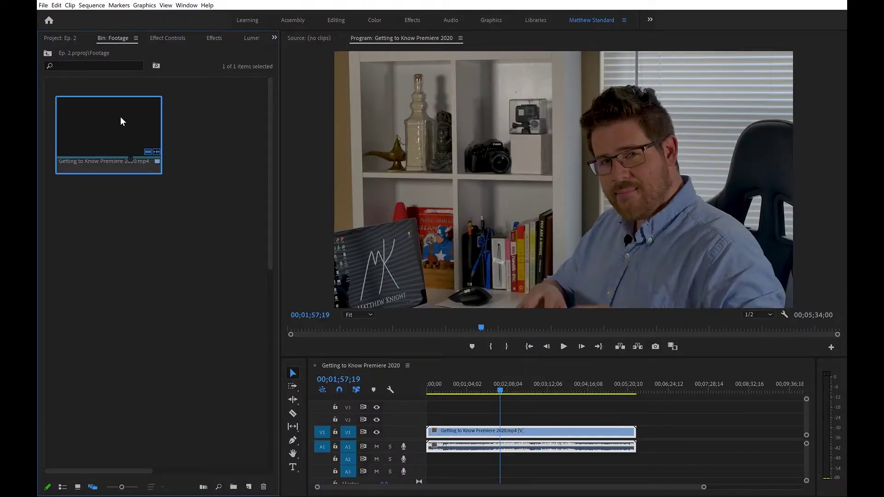
left_click_drag(119, 122, 128, 186)
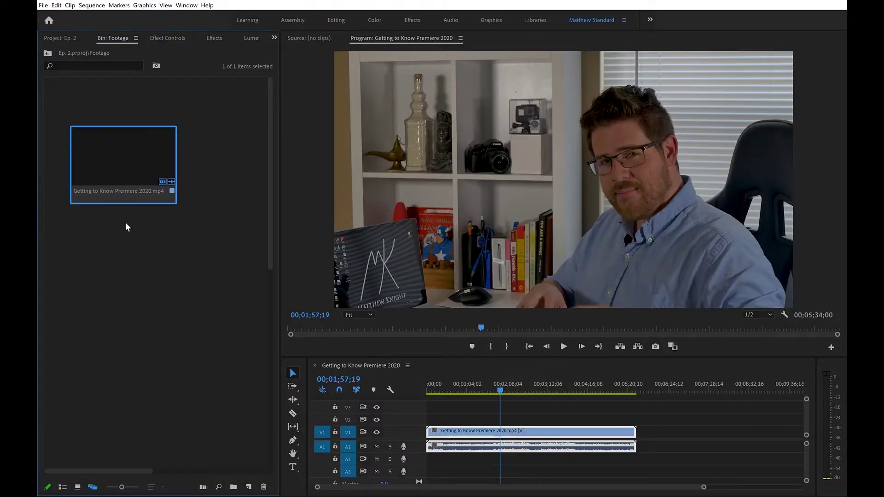
Switch both the Footage bin and the main Project panel to List View.
left_click(63, 487)
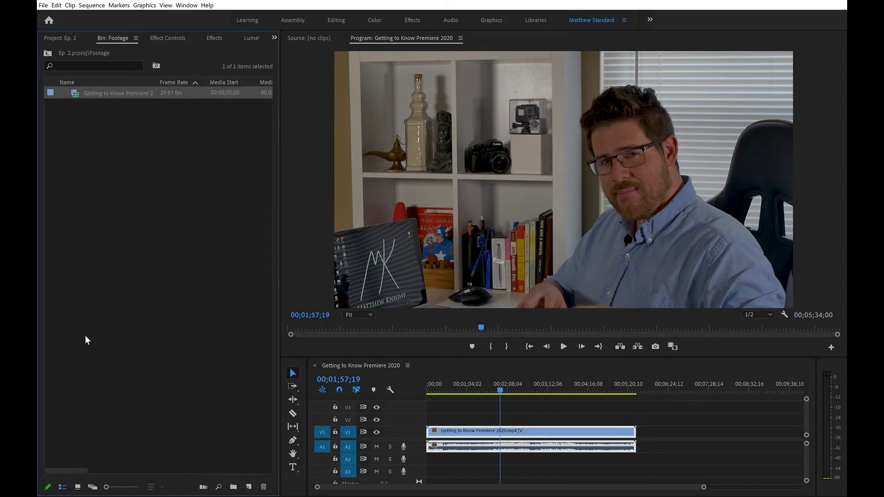
left_click(93, 160)
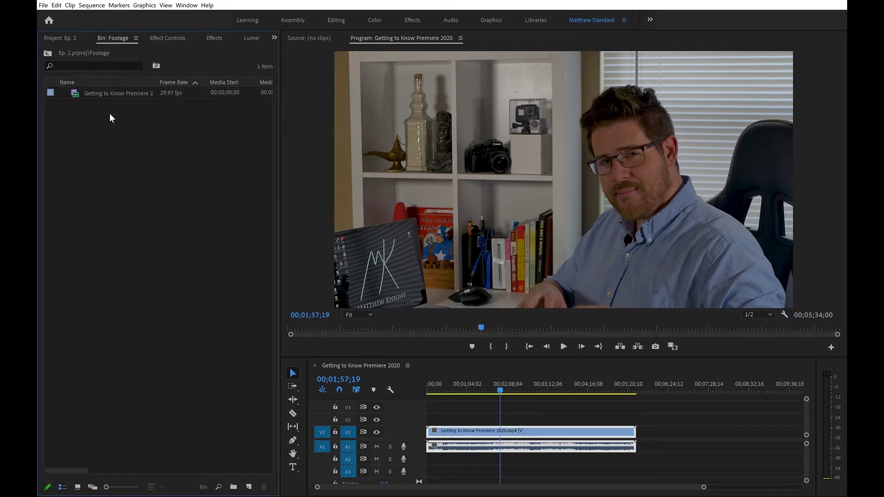
left_click(65, 38)
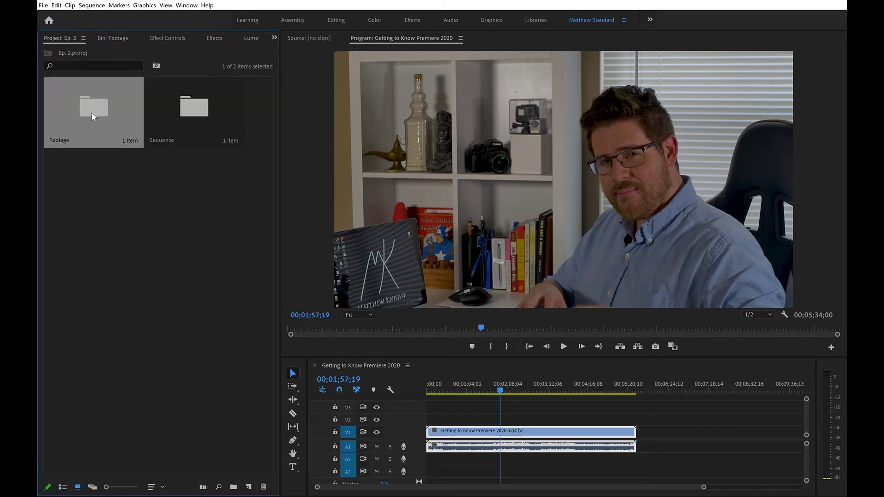
left_click(63, 488)
Load Getting to Know Premiere 2020.mp4 into the Source monitor, widen the monitors, and cue it to 00;00;18;03.
left_click(327, 174)
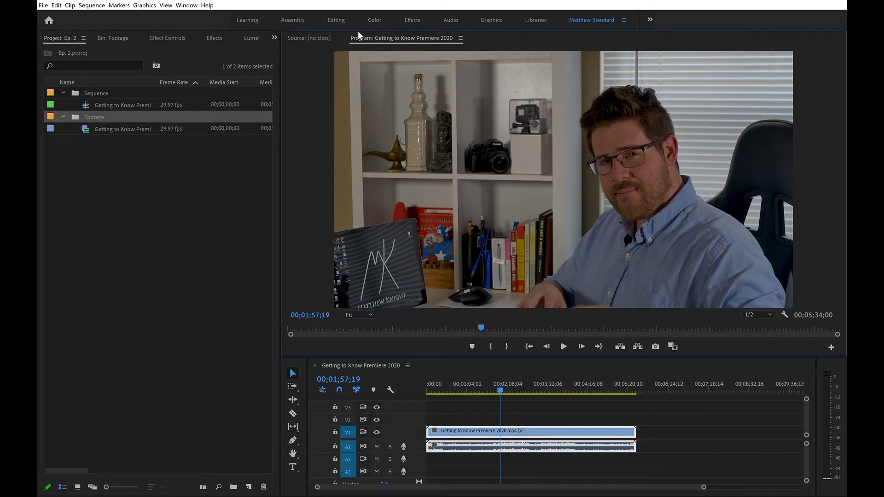
left_click_drag(498, 383, 527, 376)
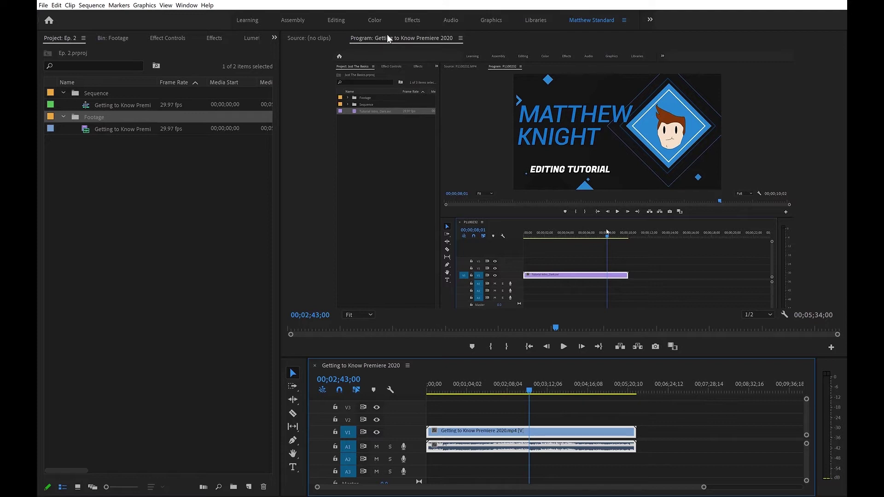
double_click(95, 124)
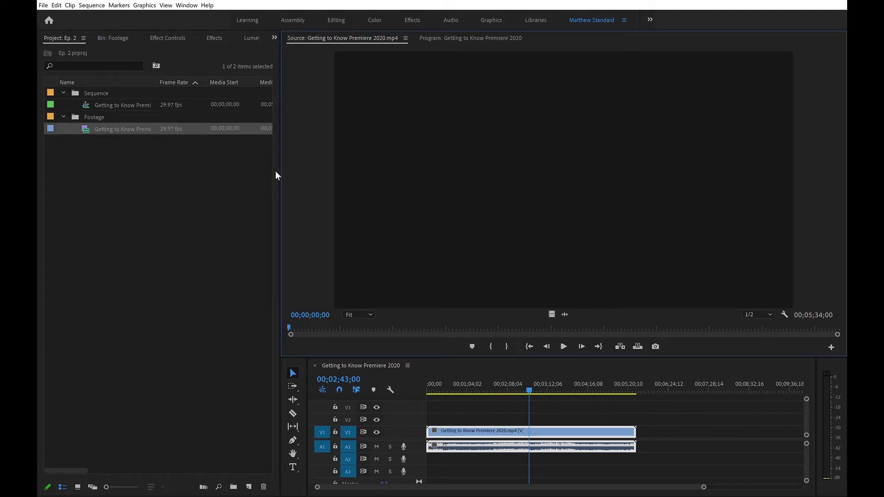
left_click_drag(278, 170, 212, 169)
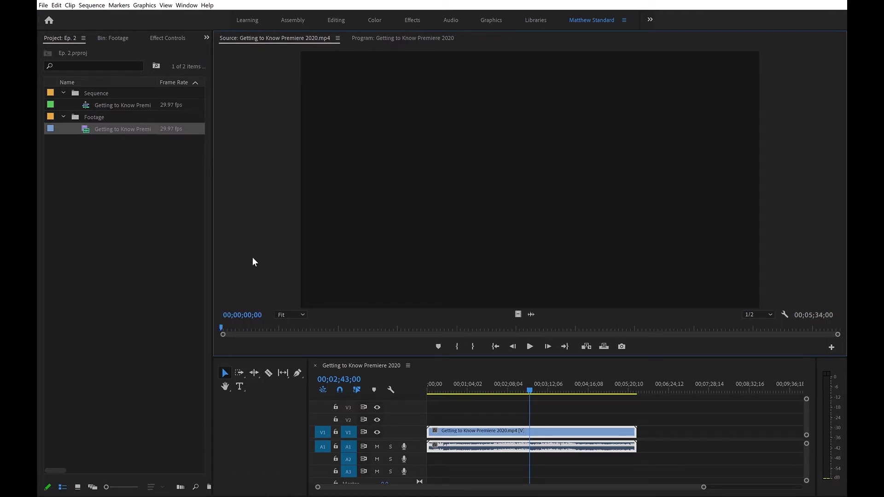
left_click_drag(229, 315, 258, 311)
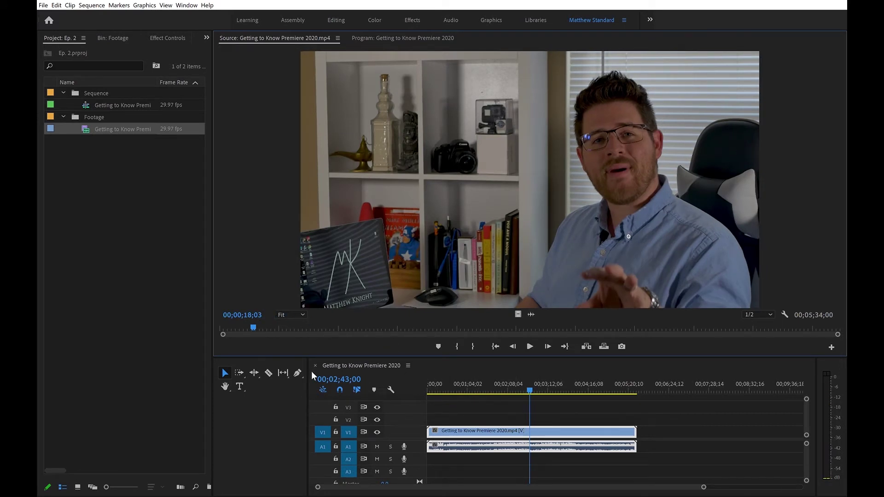
left_click_drag(308, 374, 242, 372)
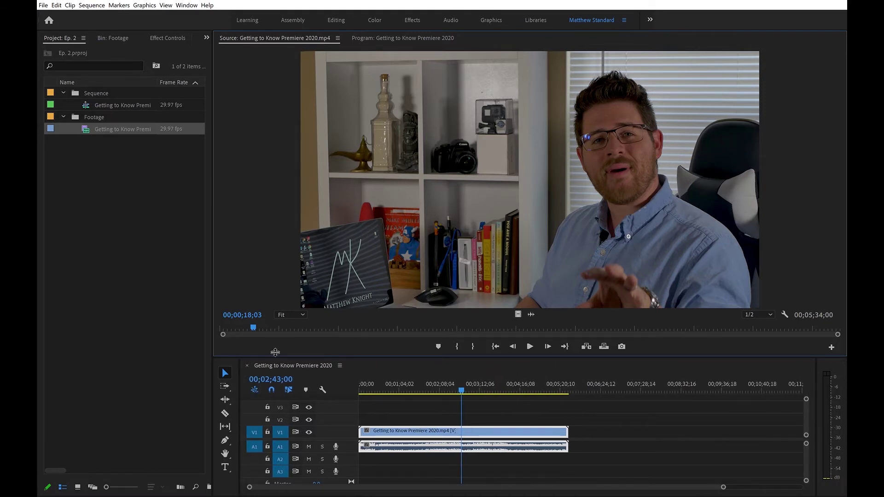
Raise the monitor/timeline divider for a taller timeline, expand V1 and A1, then collapse them back.
left_click_drag(274, 353, 275, 251)
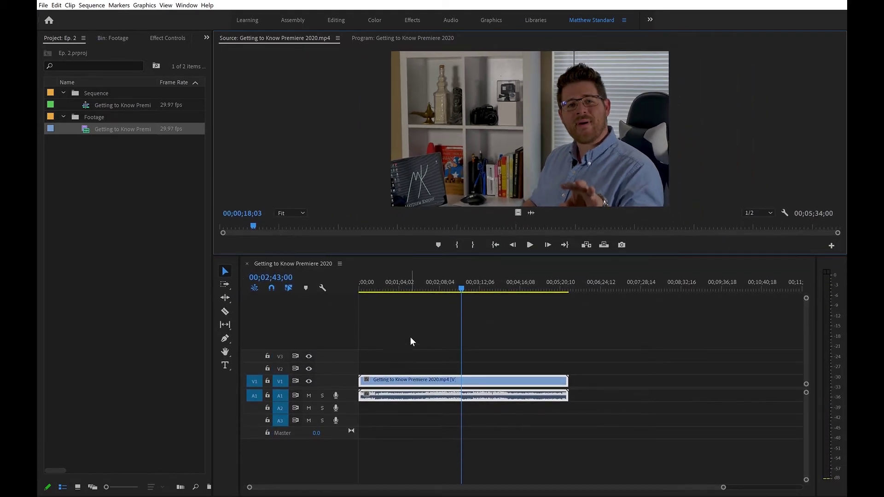
left_click(447, 411)
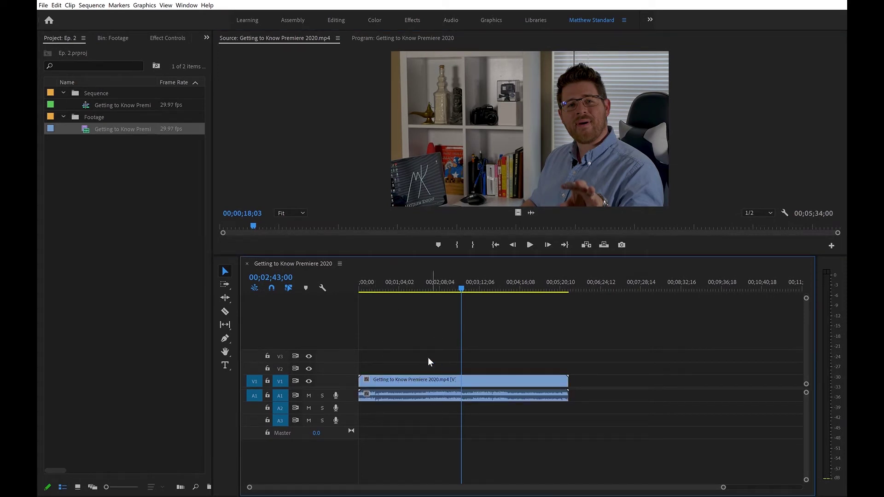
double_click(339, 374)
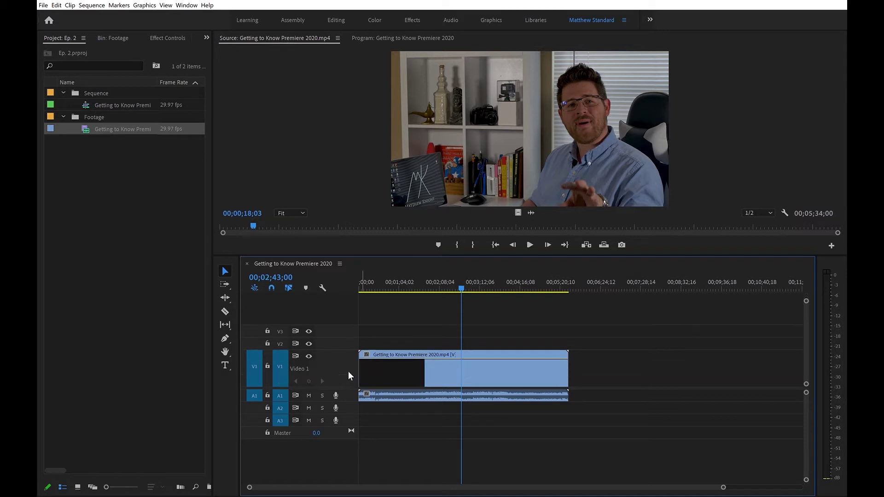
double_click(349, 392)
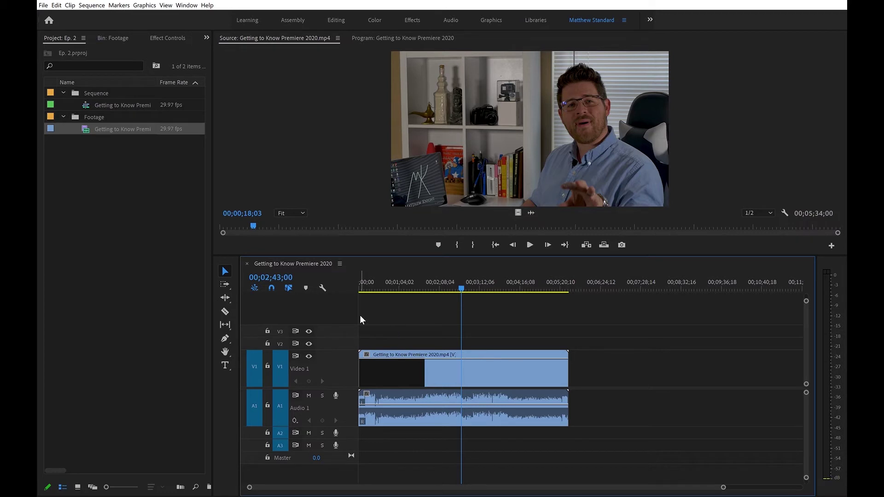
key("shift+minus")
left_click_drag(398, 250, 398, 246)
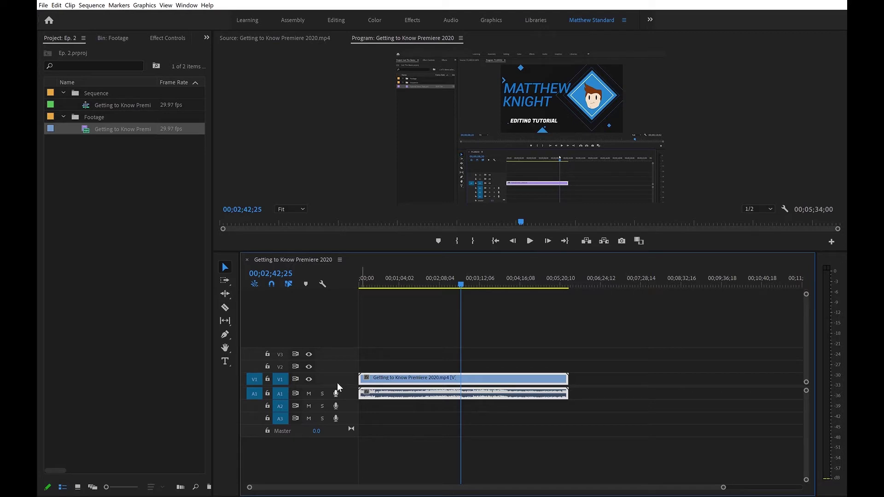
Lock and unlock track A1, then move the video clip from V1 up to V2.
mouse_move(397, 394)
left_mouse_down()
mouse_move(402, 430)
mouse_move(399, 392)
left_mouse_up()
left_click(268, 393)
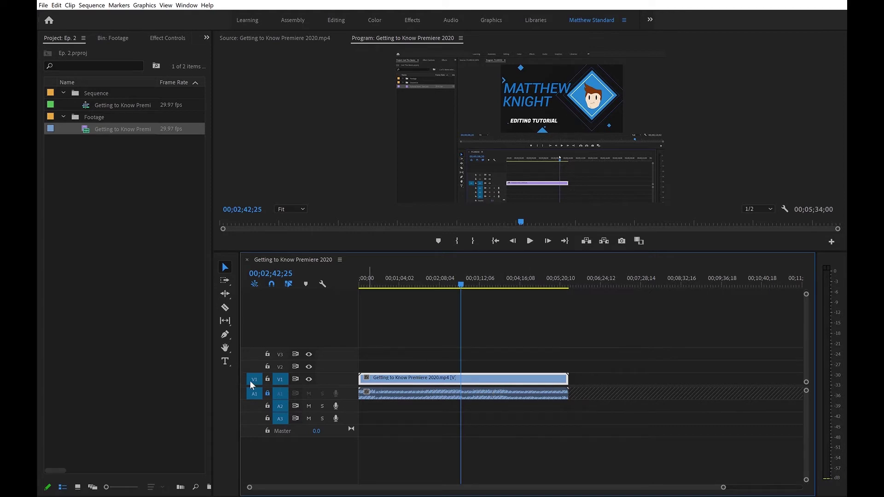
left_click(268, 393)
left_click_drag(379, 350, 410, 365)
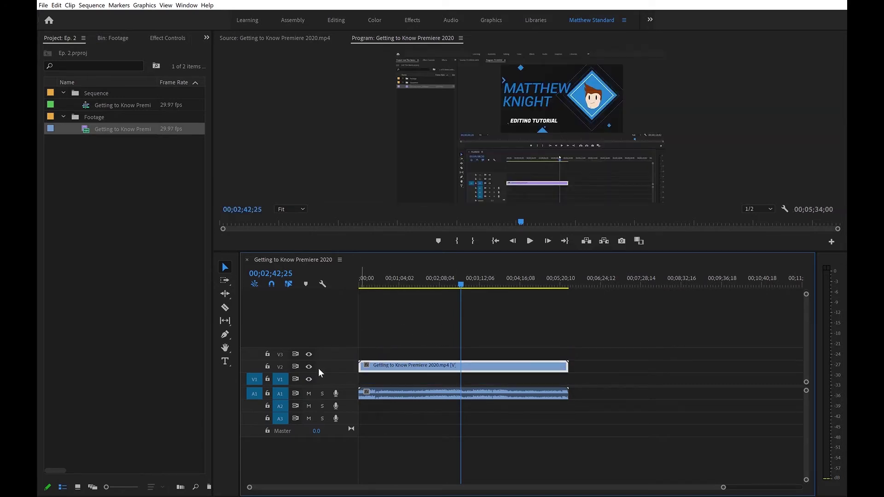
Test V2's track output and lock toggles, leaving it visible and unlocked, and heighten the timeline.
left_click(310, 363)
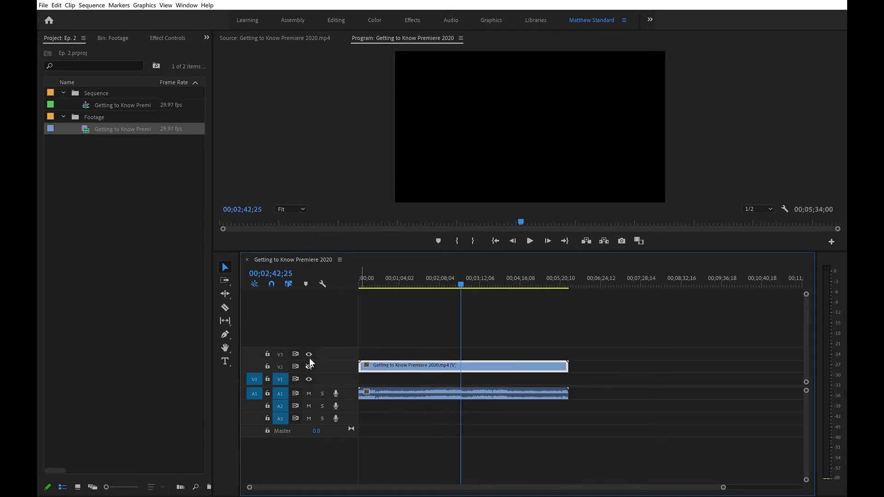
left_click(309, 362)
left_click(309, 363)
left_click(309, 360)
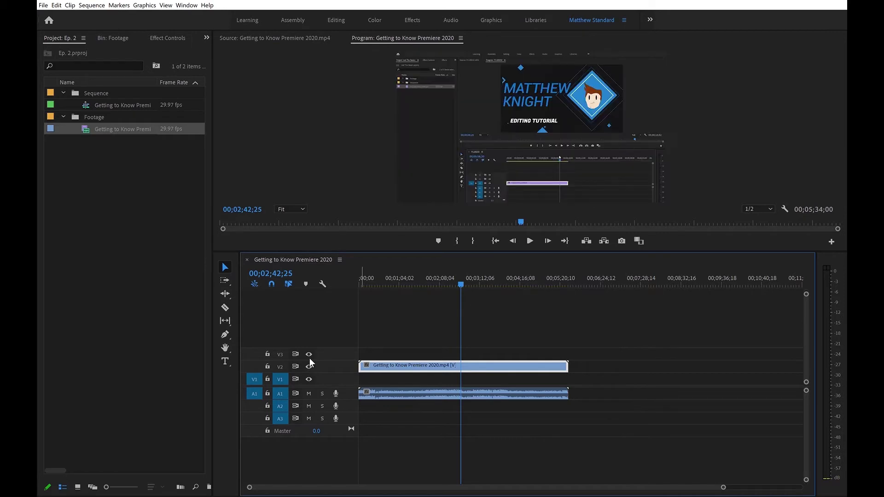
left_click(310, 361)
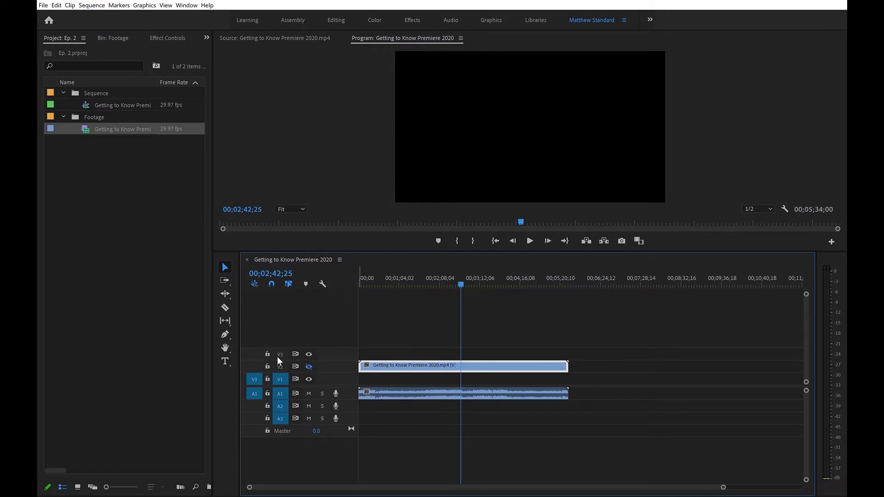
left_click(268, 365)
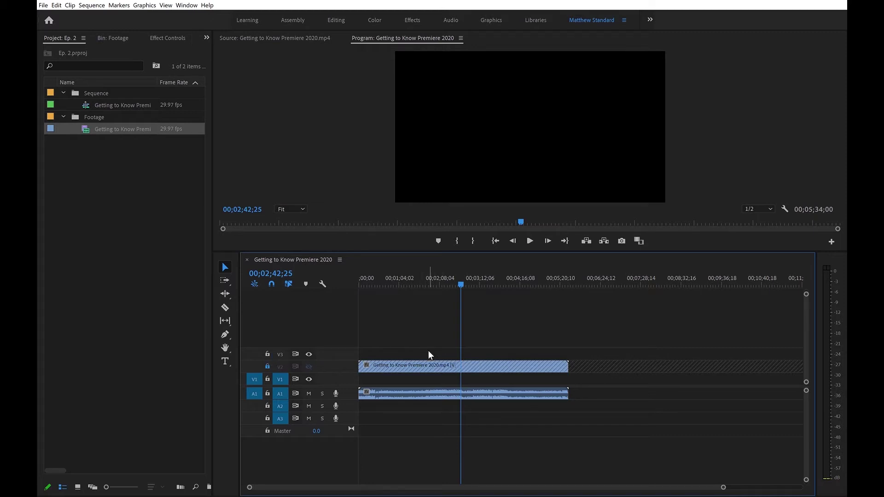
left_click(267, 366)
left_click(309, 366)
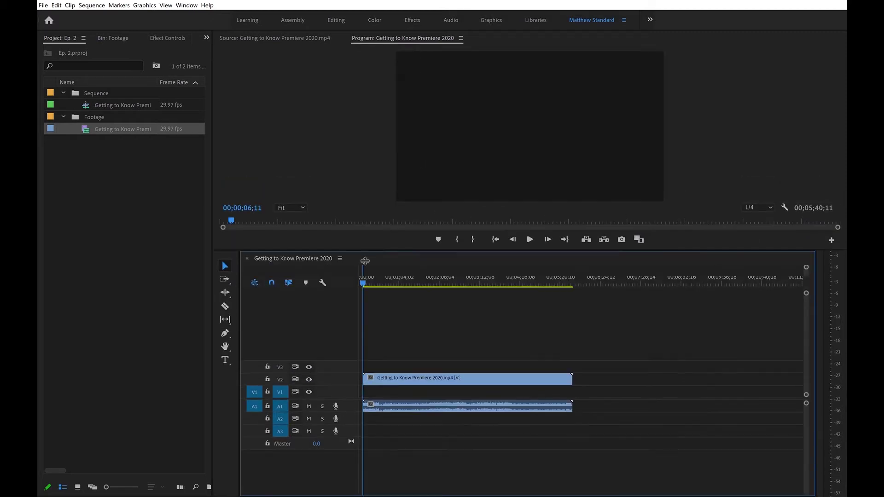
left_click_drag(364, 261, 366, 201)
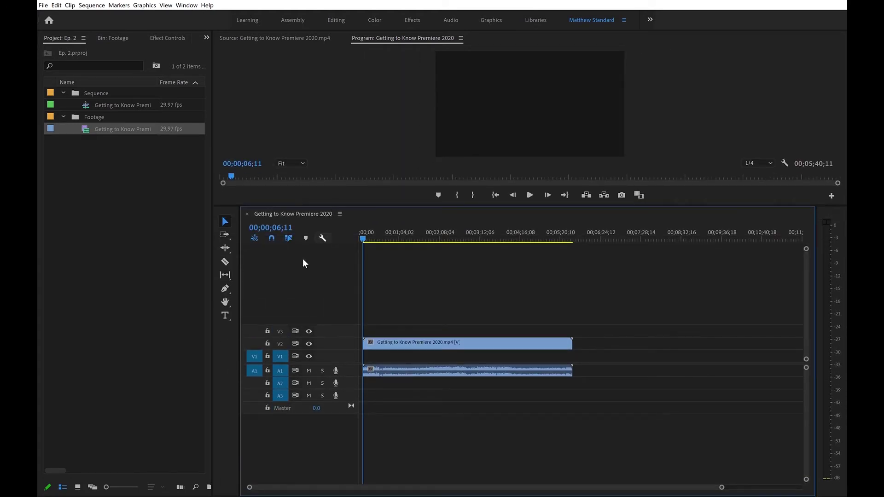
Move the playhead to 00;01;38;17 and play the sequence from there.
left_click(234, 345)
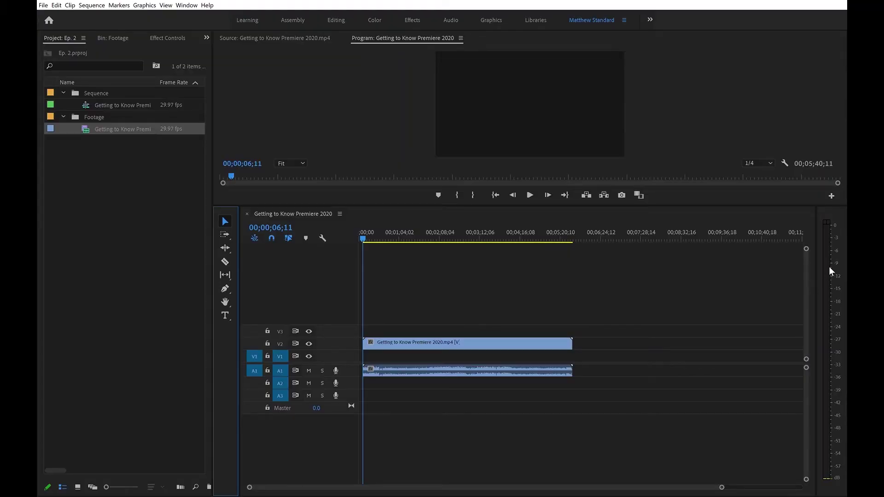
left_click_drag(394, 235, 418, 246)
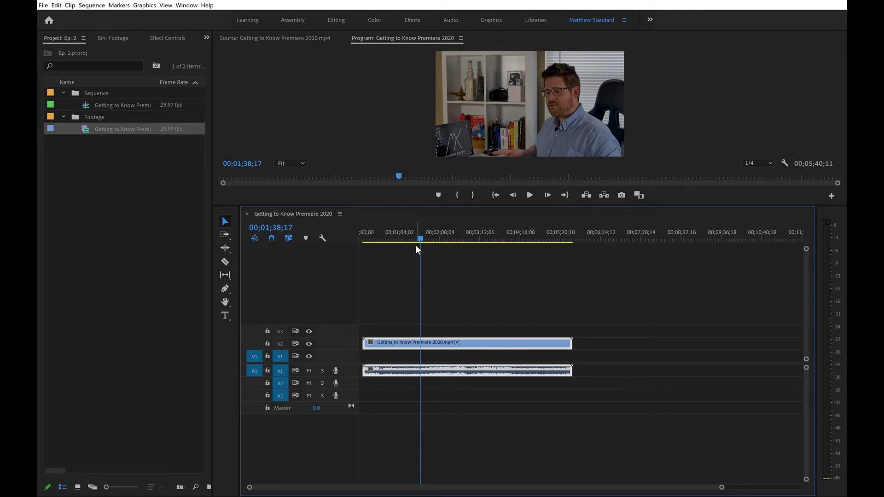
key("space")
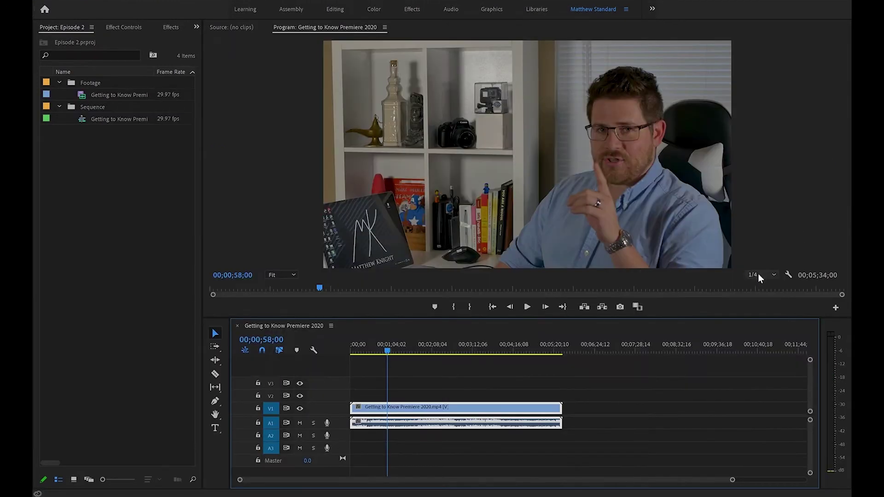
Keep the Program monitor playback resolution at 1/4 and scrub to about 00;01;17;04.
left_click(758, 275)
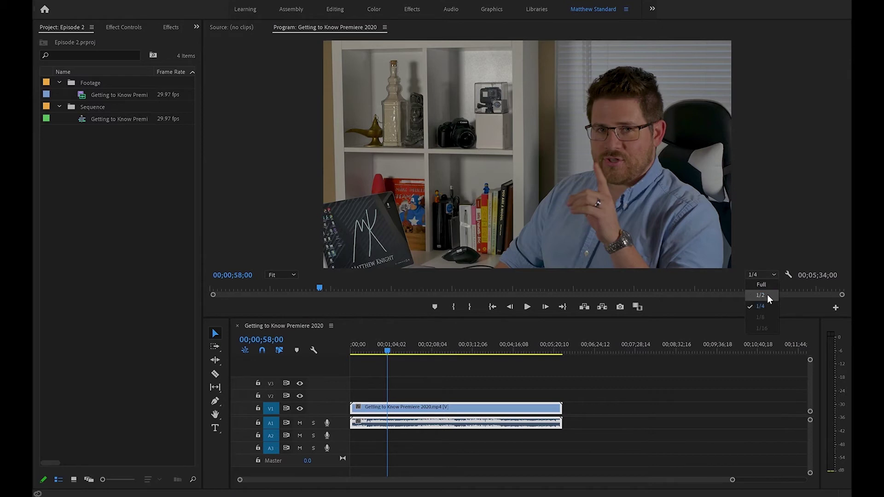
left_click(648, 335)
left_click_drag(390, 351, 404, 348)
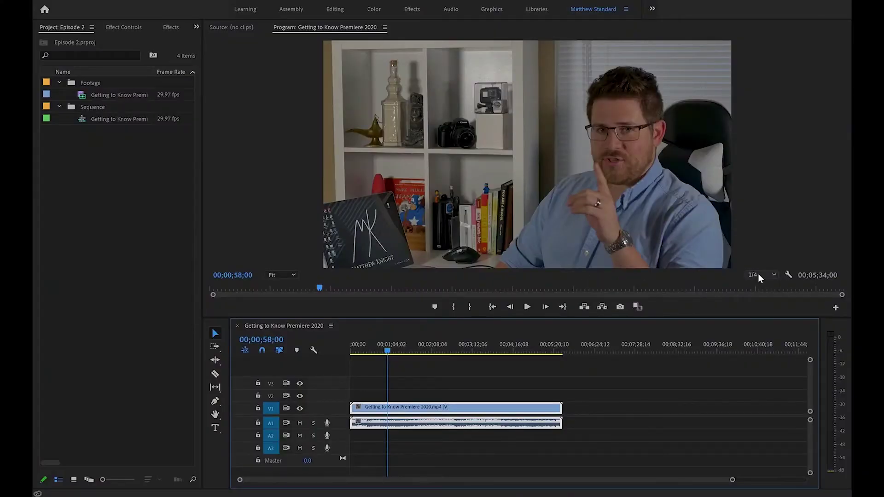
Recheck the 1/4 resolution, play from about 00;01;25;26, then scrub to 00;01;37;00.
left_click(759, 276)
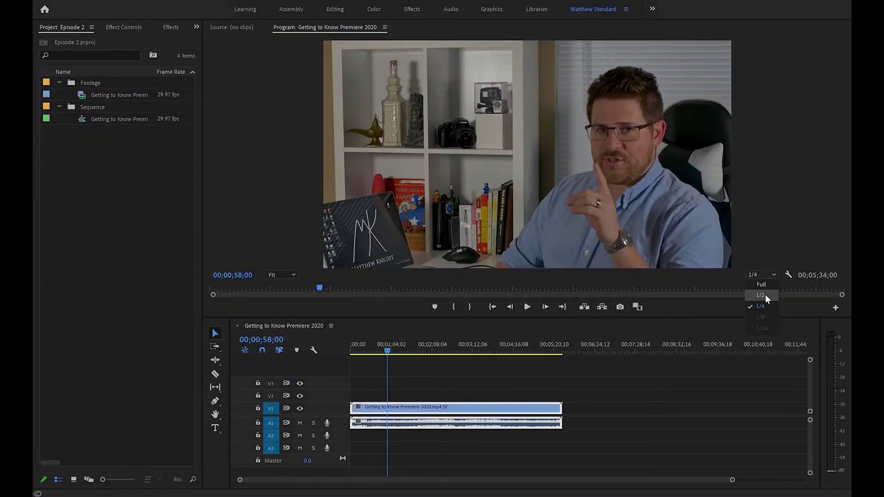
left_click(394, 351)
left_click(404, 349)
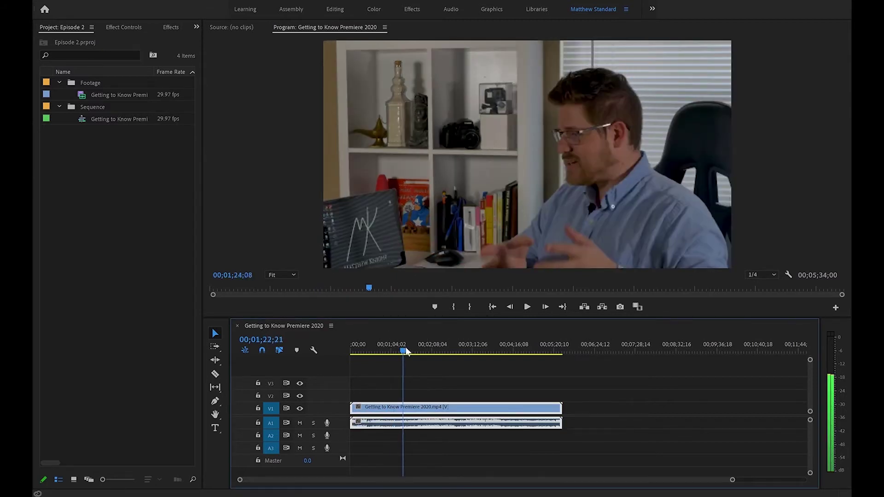
key("space")
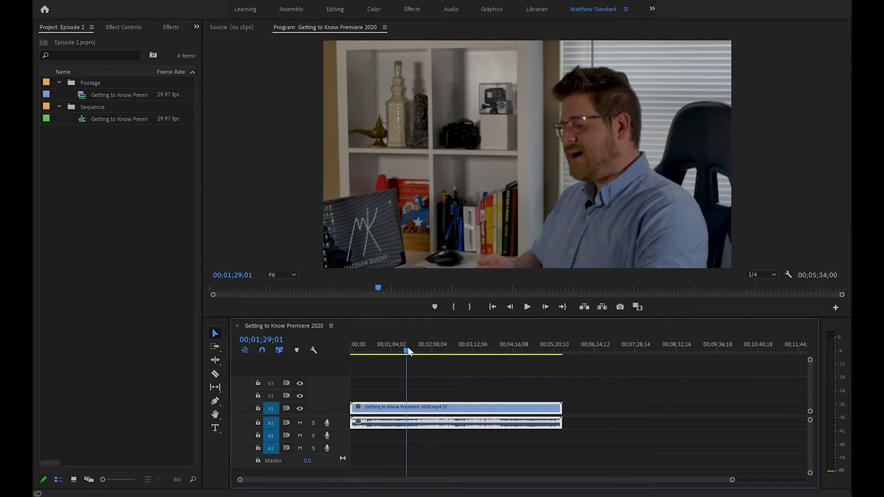
left_click(410, 350)
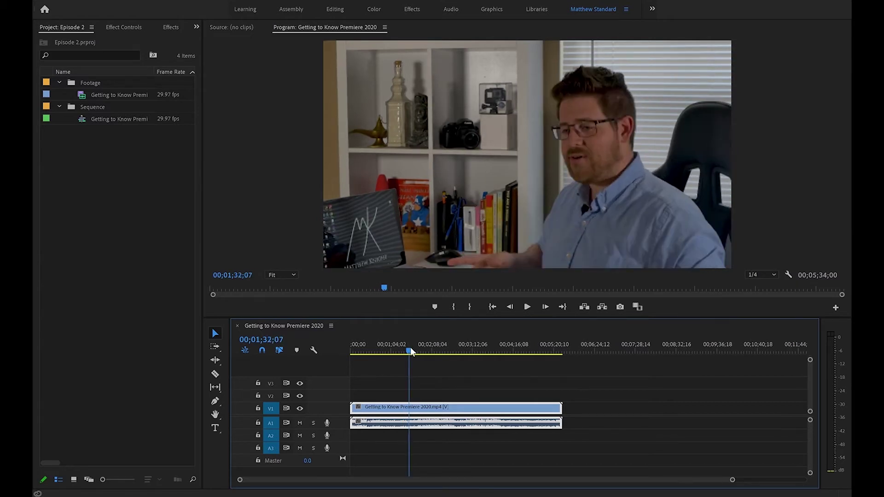
left_click_drag(411, 351, 413, 352)
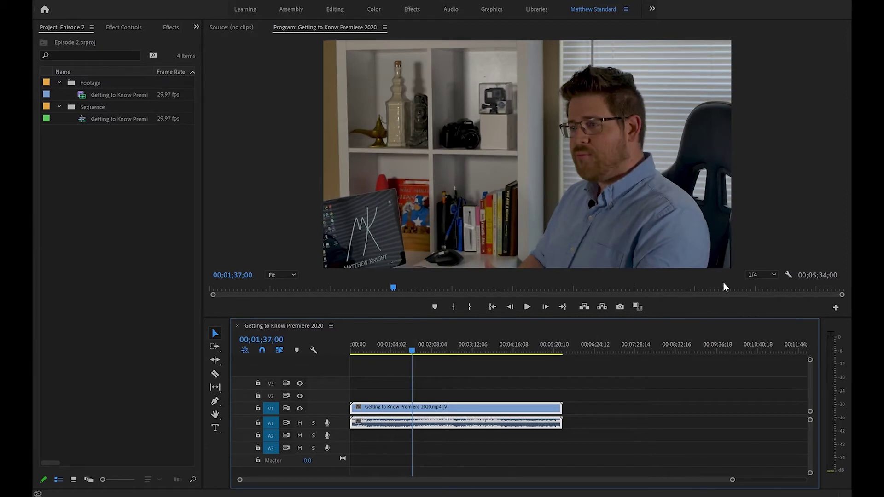
Turn on Show Rulers and Show Guides for the Program monitor.
left_click(787, 274)
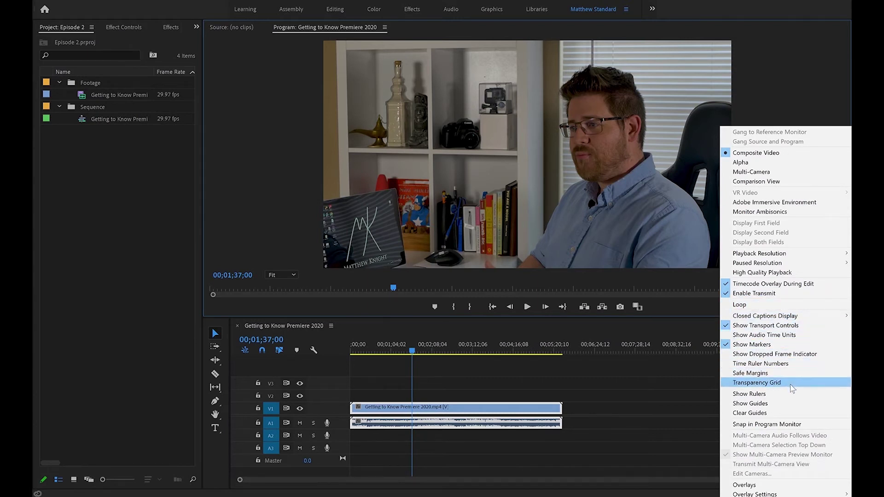
left_click(782, 394)
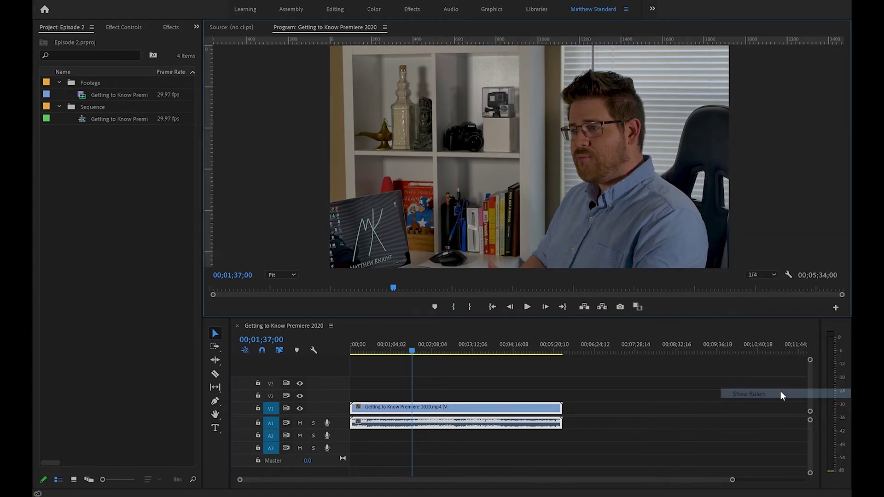
left_click(788, 275)
left_click(761, 403)
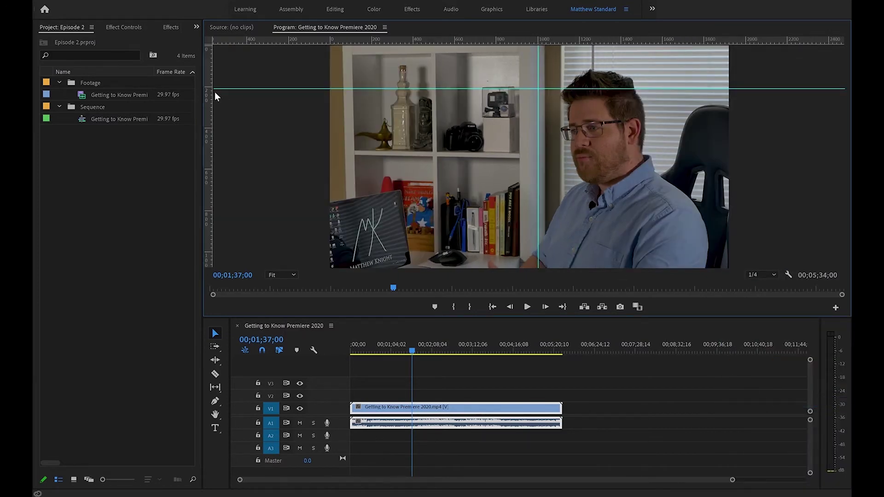
Drag one vertical and two horizontal guides onto the picture, then hide the rulers.
left_click_drag(210, 110, 493, 115)
left_click_drag(589, 51, 590, 206)
left_click_drag(538, 39, 537, 64)
left_click(789, 275)
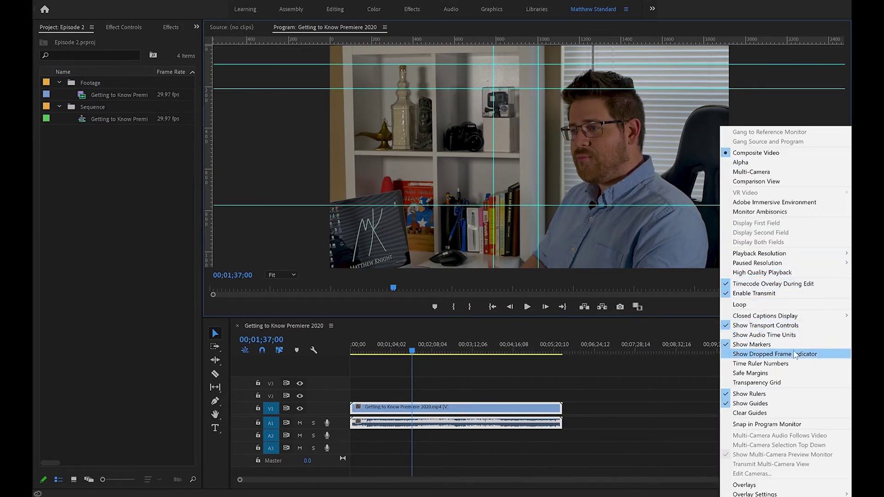
left_click(800, 394)
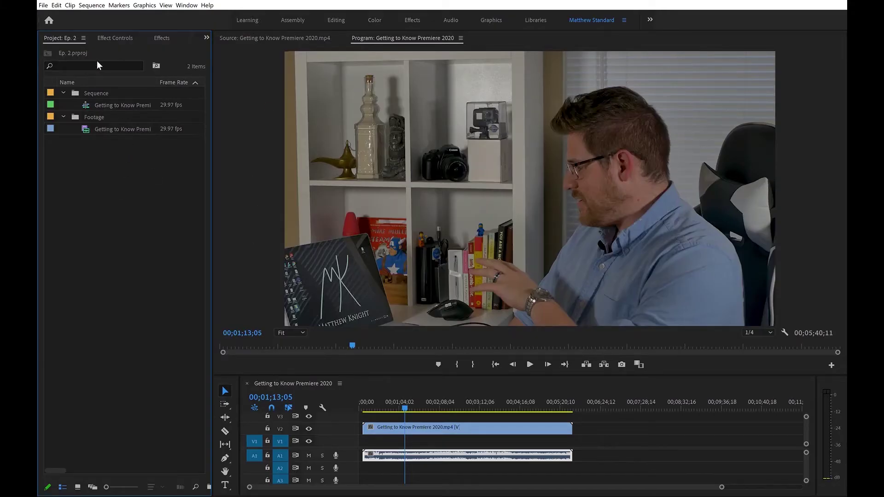
Switch between Effect Controls and Effects, then select the video clip on track V2.
left_click(104, 29)
left_click(165, 29)
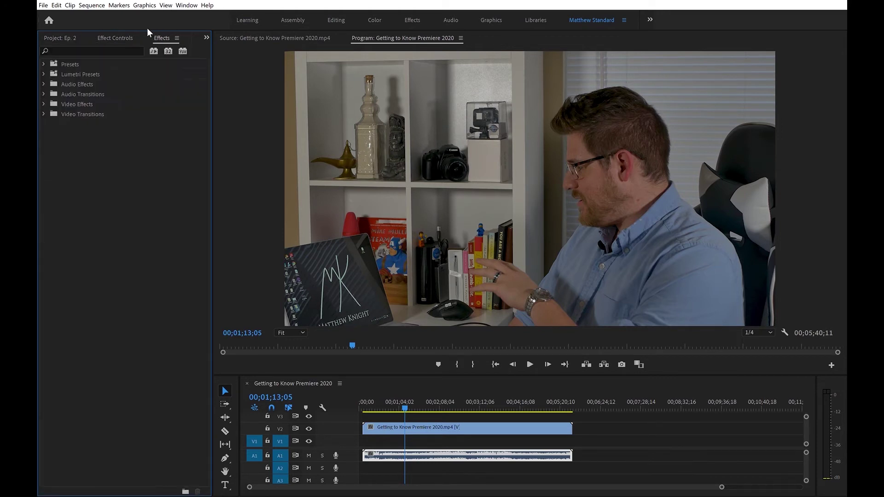
left_click(134, 30)
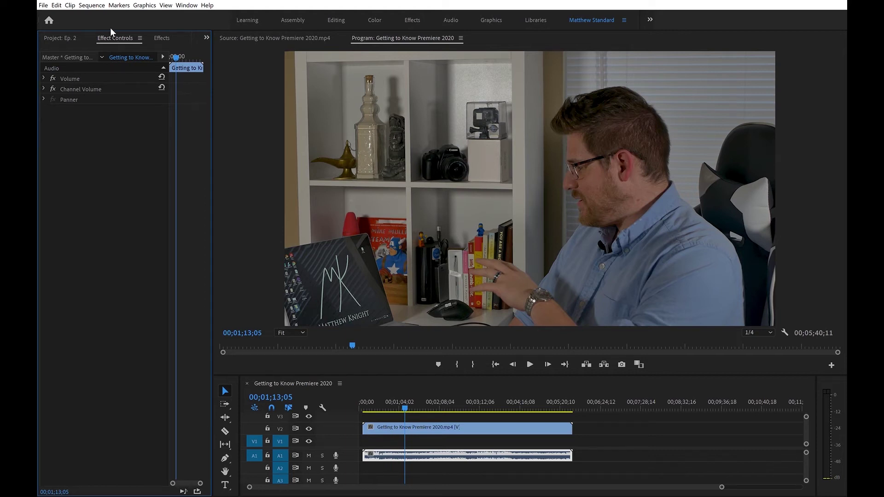
left_click(162, 36)
left_click(116, 38)
left_click(397, 419)
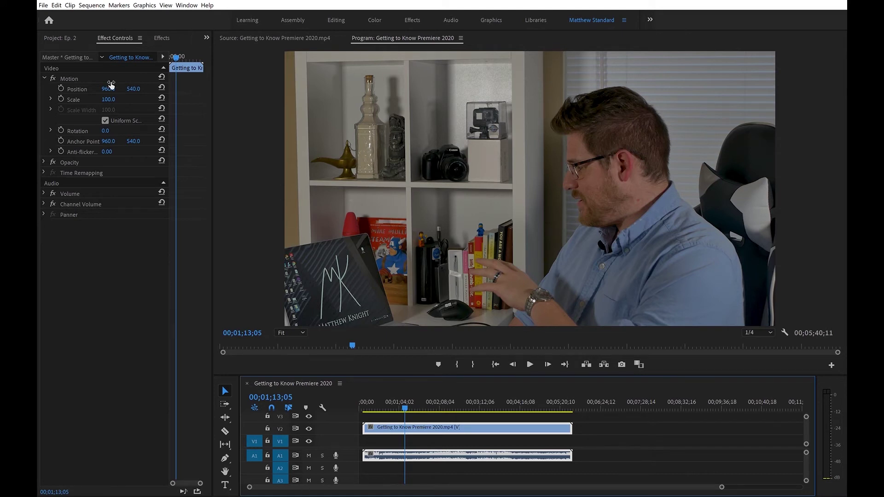
Nudge the clip's position, scale it to 129 and tilt 10°, then undo those changes.
left_click_drag(113, 83, 117, 81)
left_click_drag(137, 83, 121, 100)
left_click_drag(106, 131, 117, 130)
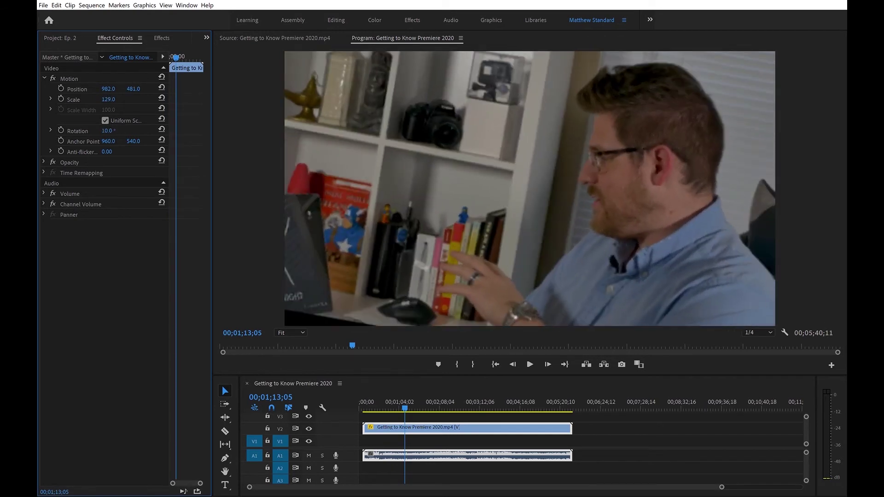
key("ctrl+z")
key("ctrl+z")
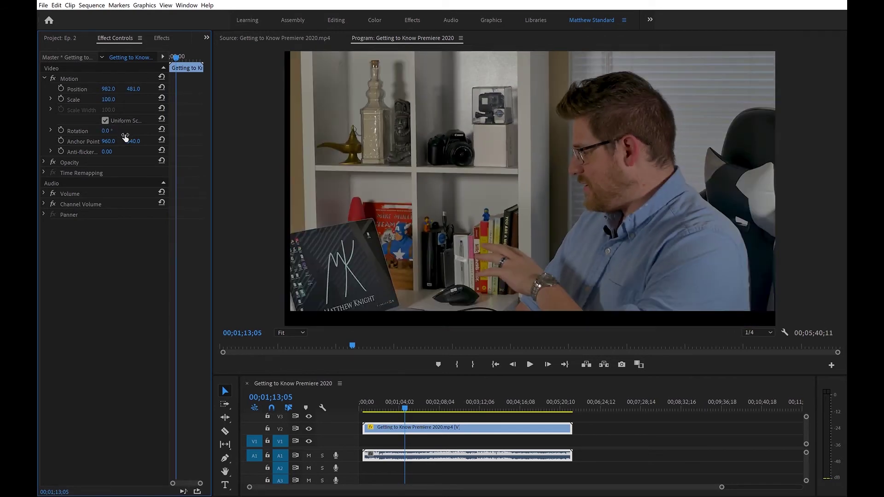
key("ctrl+z")
In the Effects panel, expand Video Transitions and Video Effects, then collapse Video Effects.
left_click(162, 38)
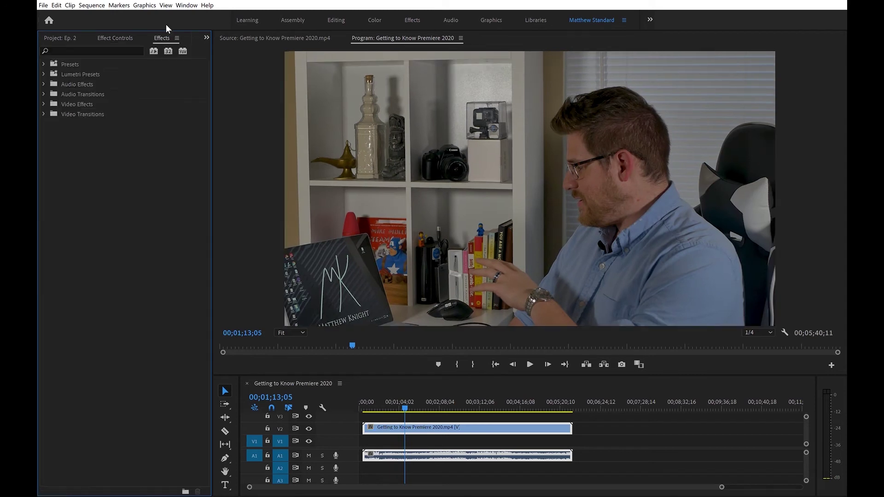
left_click(45, 104)
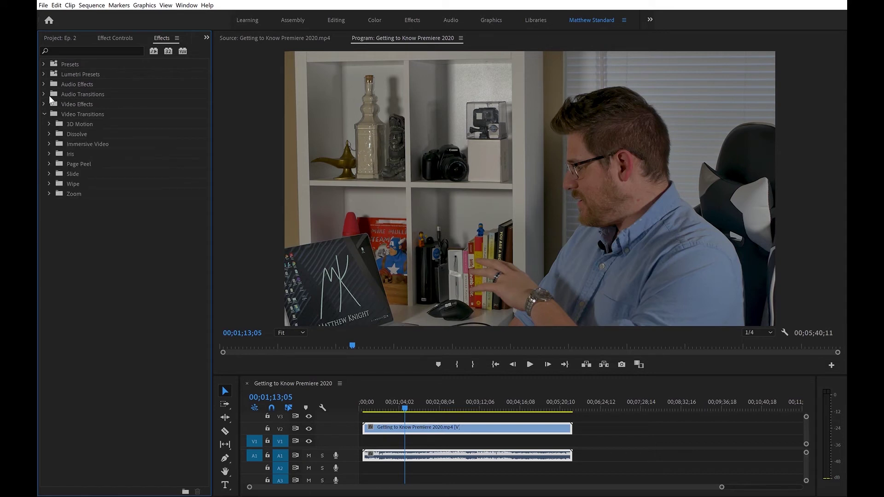
left_click(44, 104)
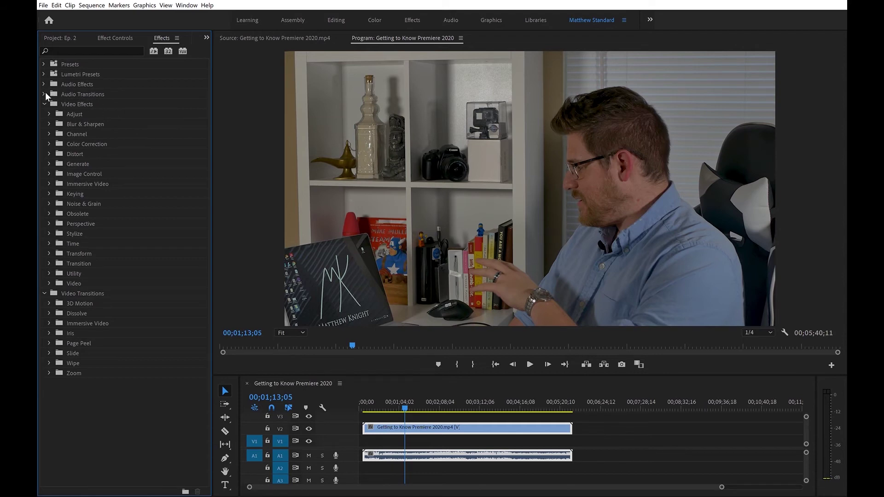
key("Left")
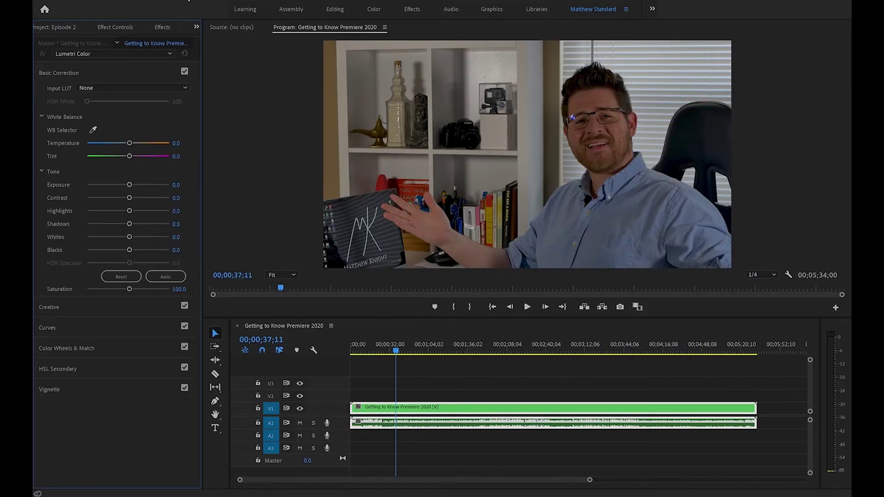
left_click(189, 1)
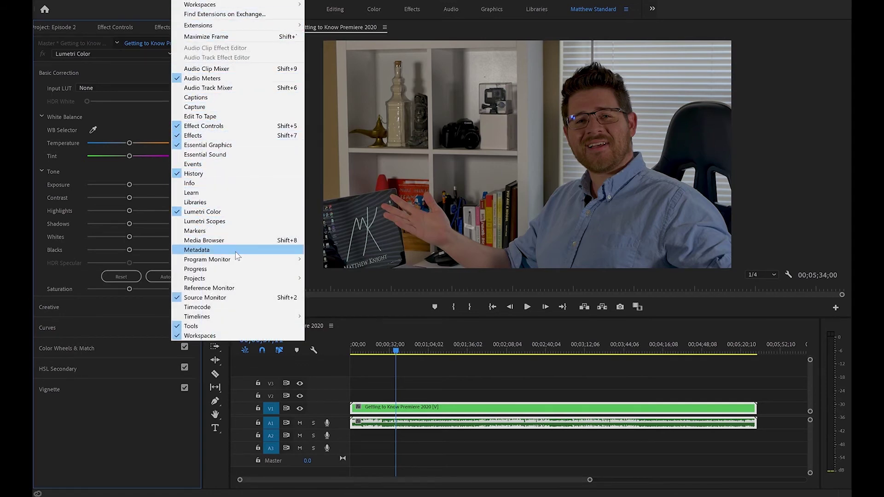
left_click(232, 179)
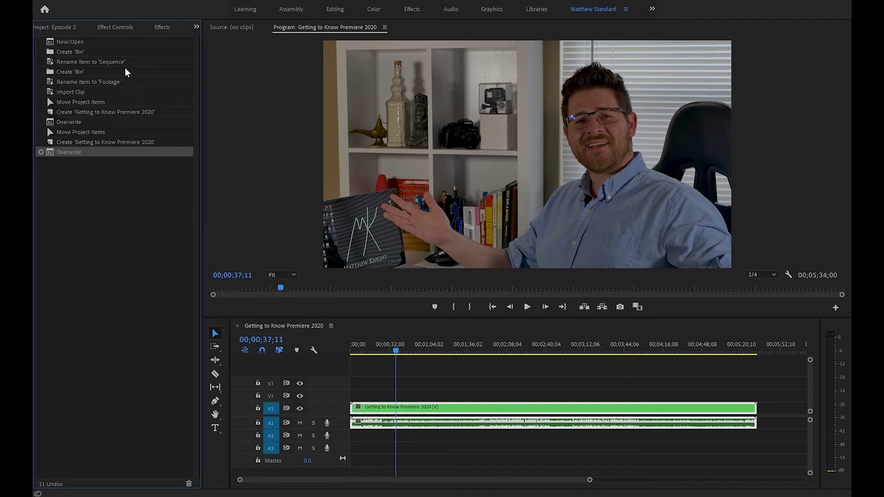
left_click(187, 2)
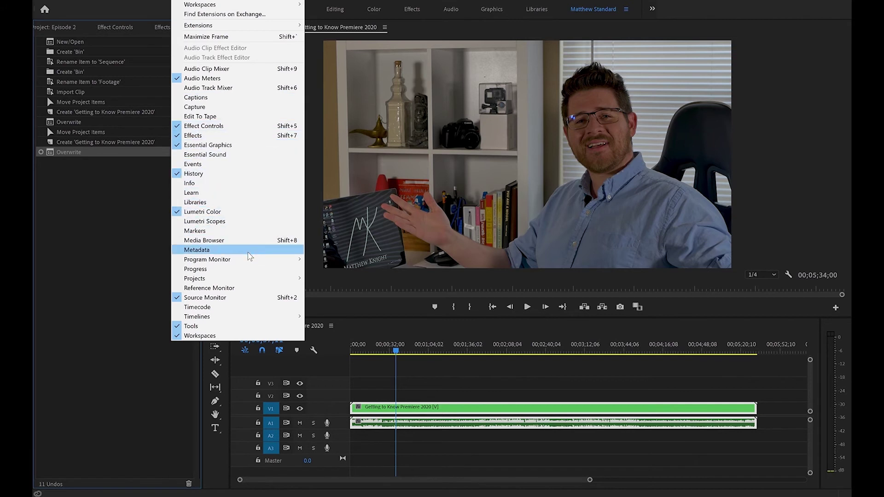
left_click(249, 212)
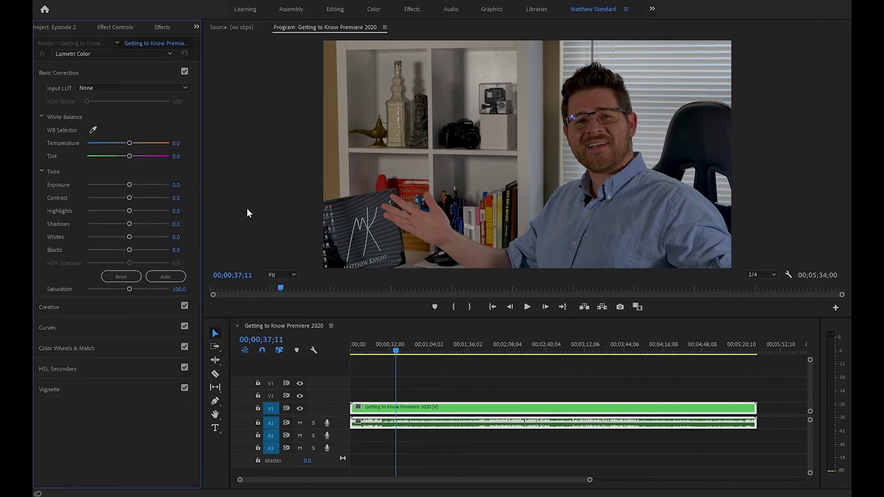
left_click(196, 27)
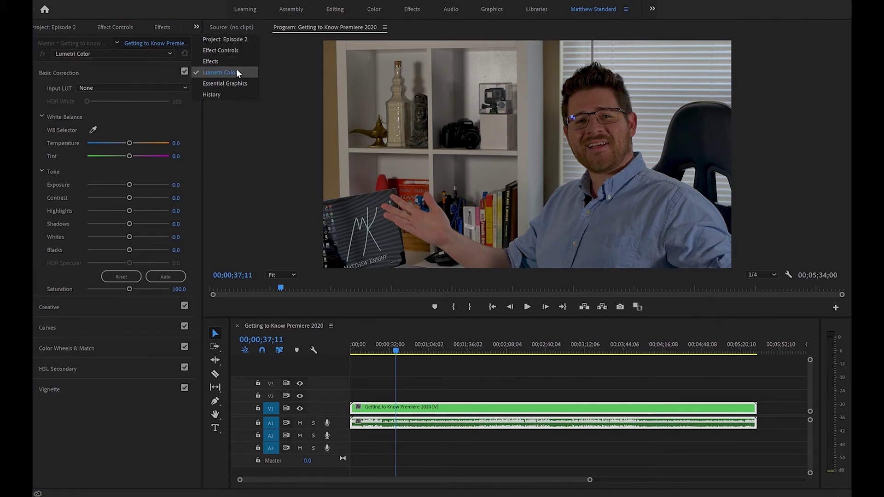
left_click(159, 126)
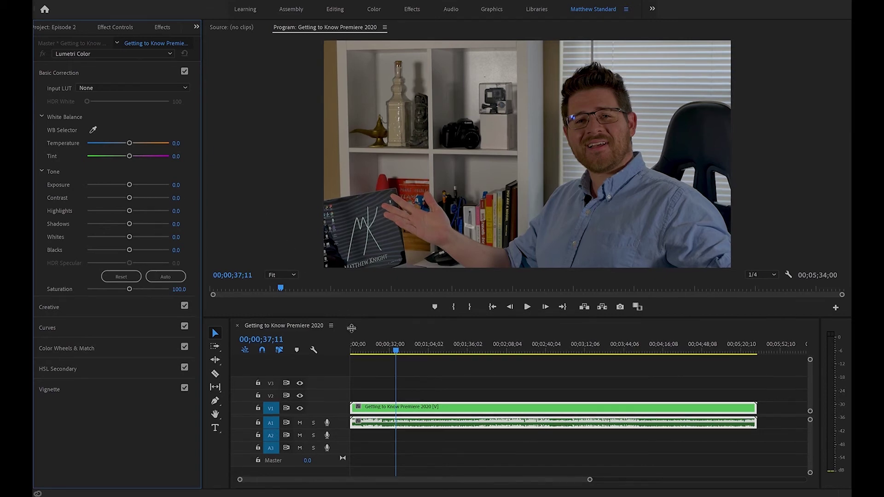
Enlarge the Program monitor and set Lumetri Temperature to 15.3 and Saturation to 120.2.
left_click_drag(349, 317, 354, 393)
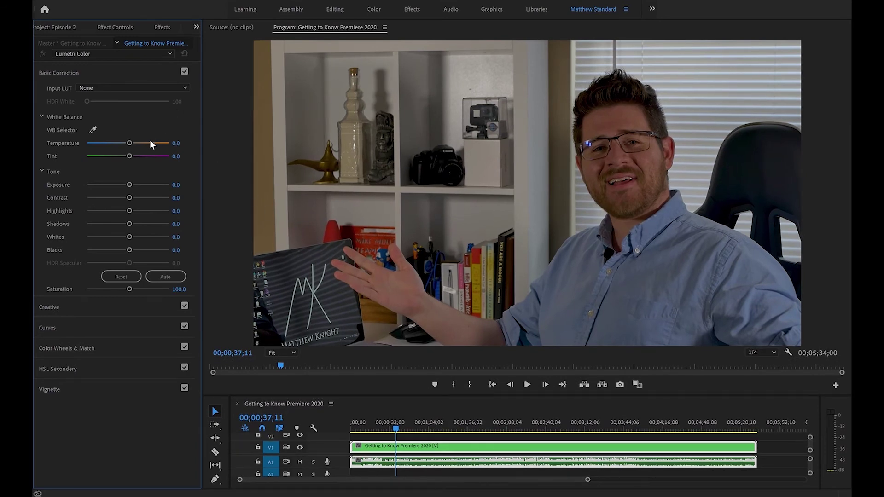
mouse_move(131, 145)
left_mouse_down()
mouse_move(160, 148)
mouse_move(142, 147)
left_mouse_up()
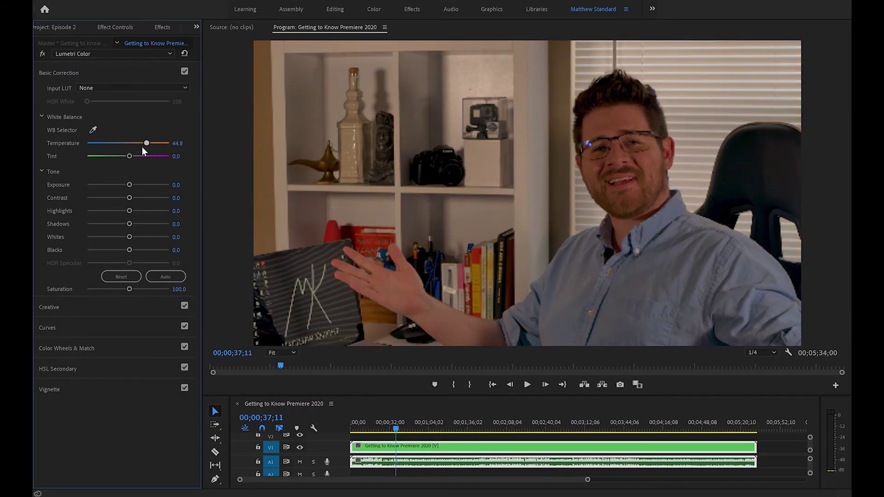
left_click_drag(129, 185, 143, 198)
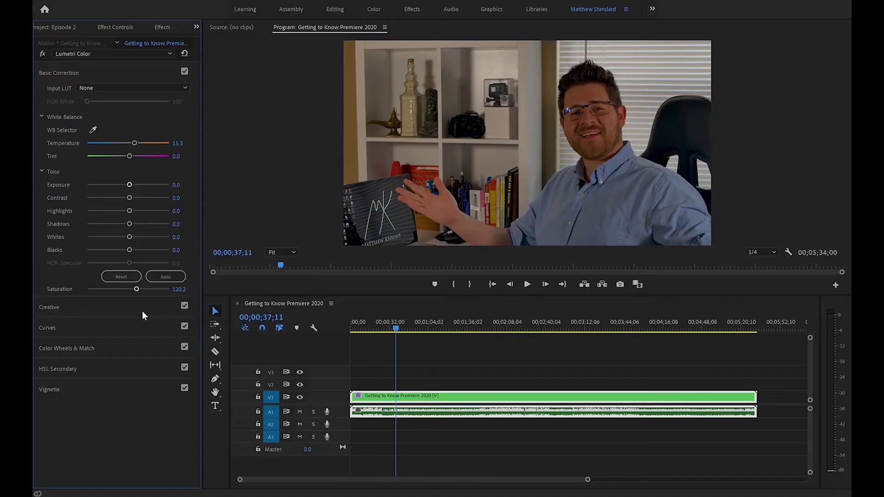
Expand Curves and add points to bend the RGB curve into an S shape.
left_click(131, 363)
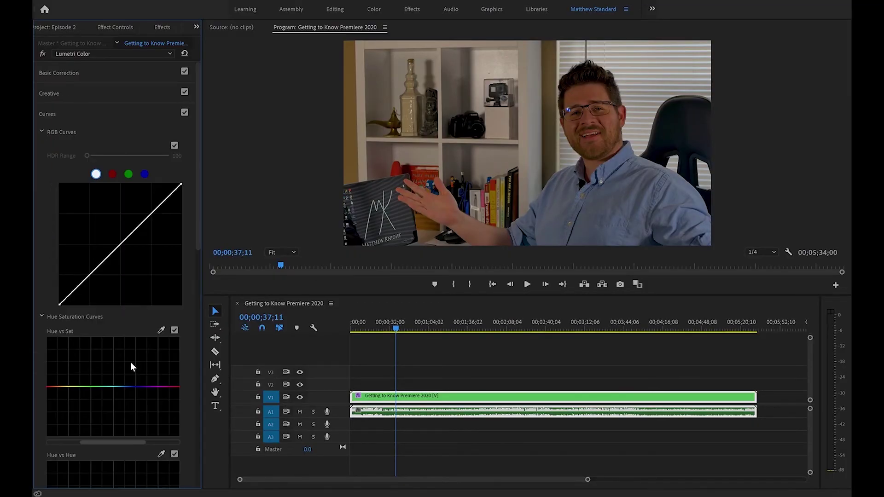
left_click(78, 289)
left_click(164, 201)
mouse_move(121, 244)
left_mouse_down()
mouse_move(104, 196)
mouse_move(148, 283)
mouse_move(131, 250)
left_mouse_up()
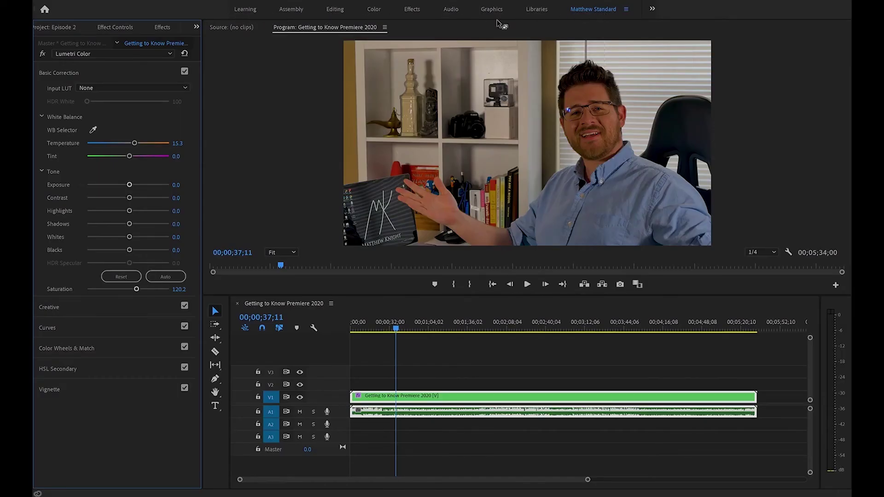
Look at the Learning workspace, then switch to Assembly and Editing.
left_click(244, 12)
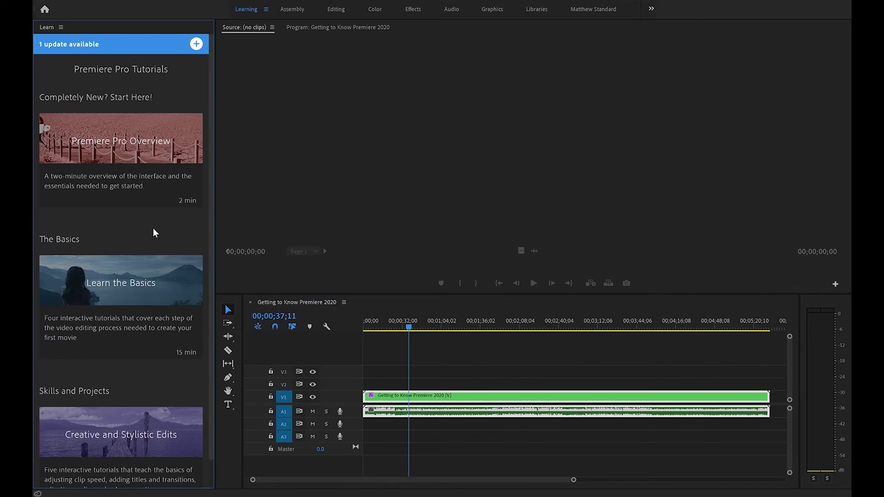
scroll(124, 271, "down", 1)
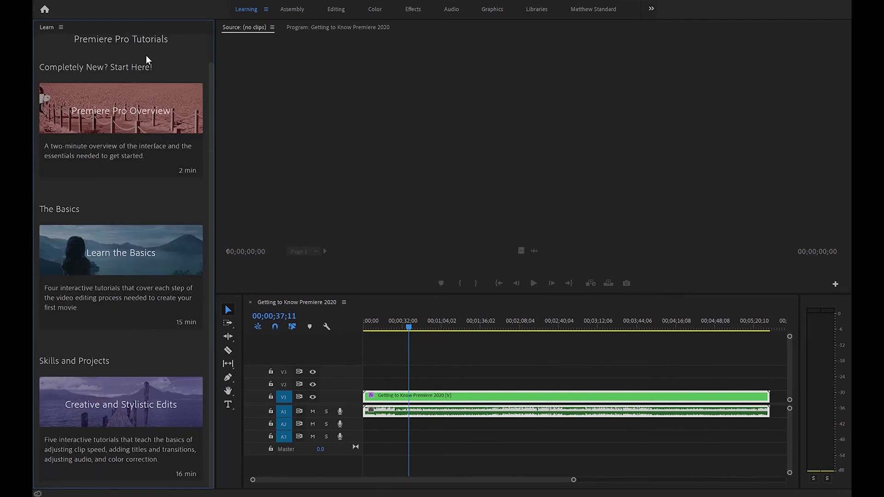
left_click(293, 9)
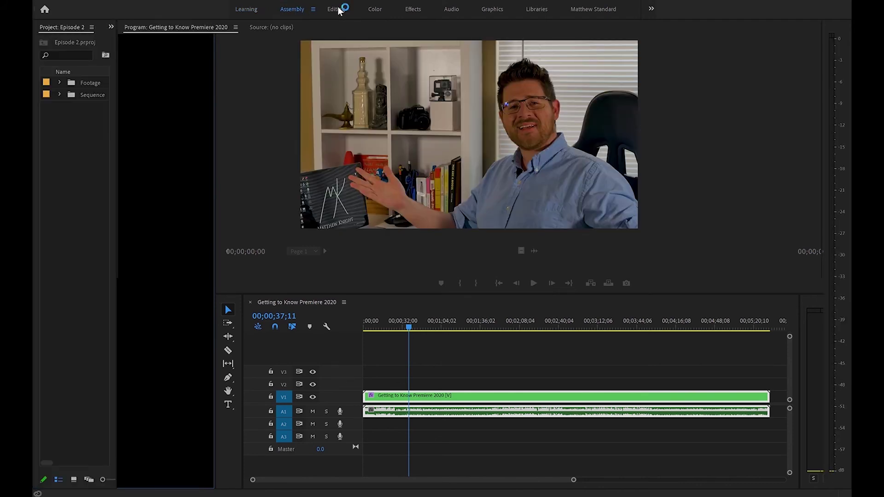
left_click(337, 10)
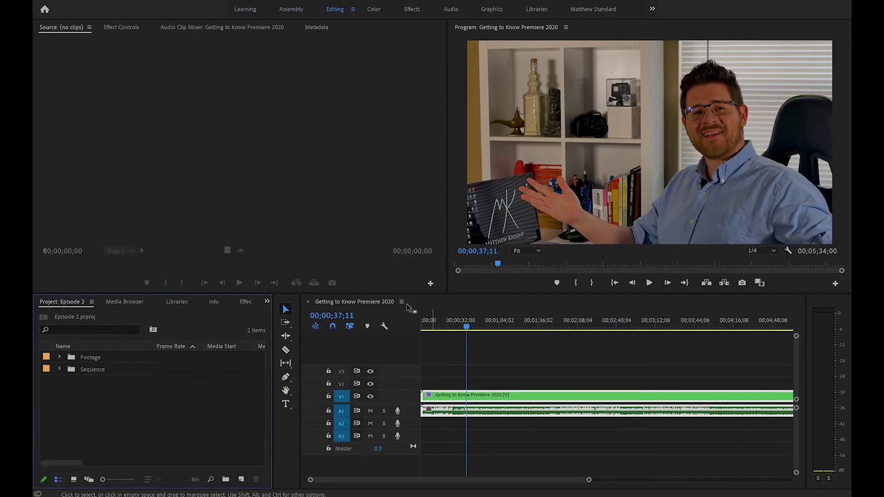
Try the Color workspace, cue the playhead at 00;01;16;20, then return to the custom workspace.
left_click(372, 10)
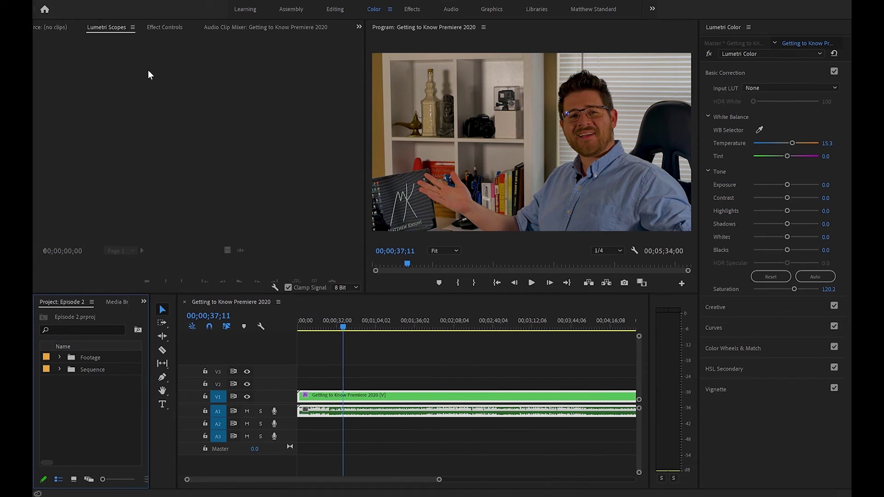
left_click(391, 320)
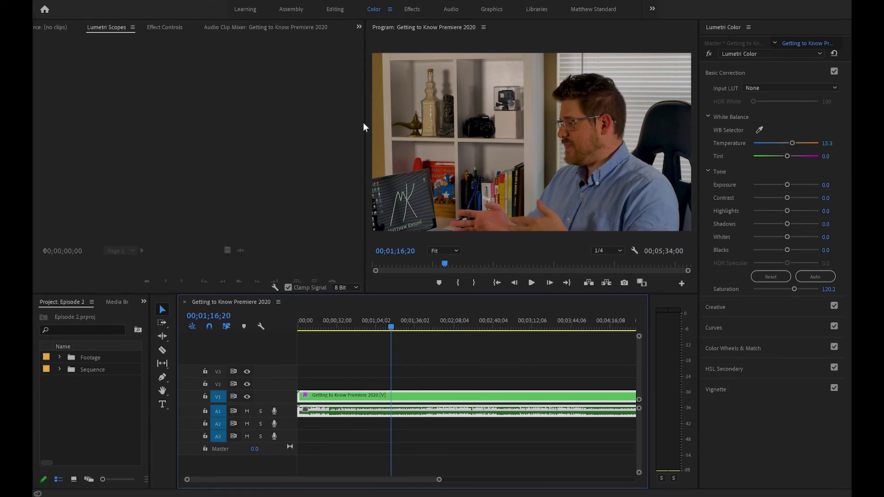
left_click(573, 8)
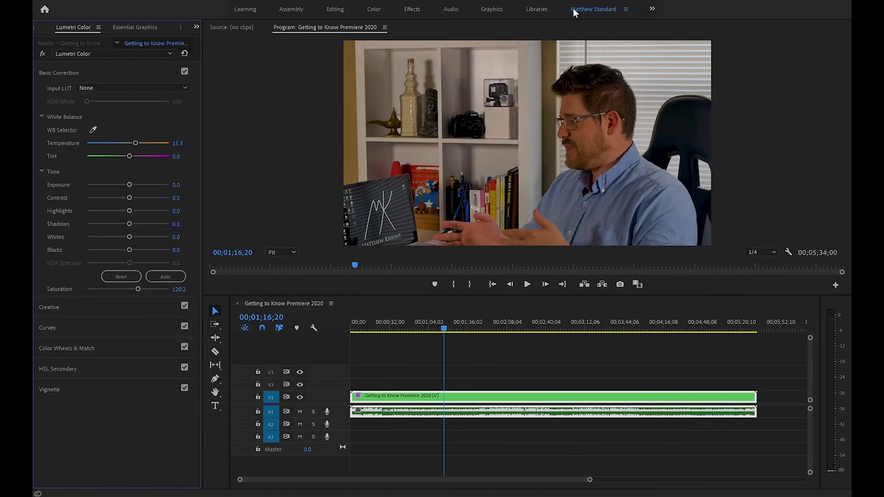
Collapse Basic Correction and dock the Essential Graphics panel beside the Program monitor.
left_click(196, 27)
left_click(214, 89)
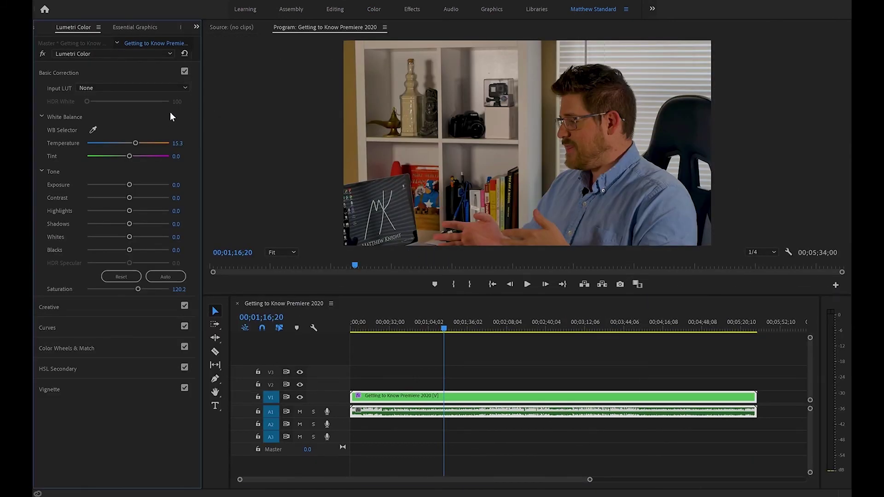
left_click(148, 72)
left_click_drag(156, 27, 640, 147)
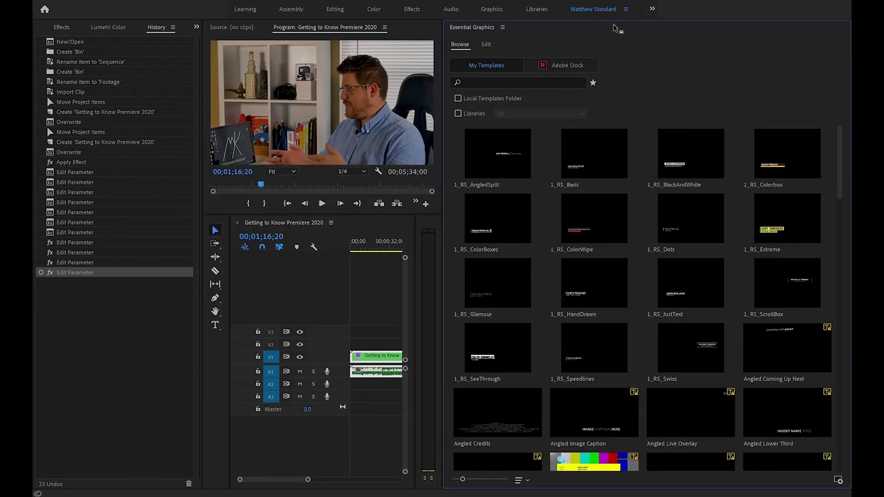
Start saving a new workspace and cancel, then reset the custom workspace to its saved layout.
key("alt+w")
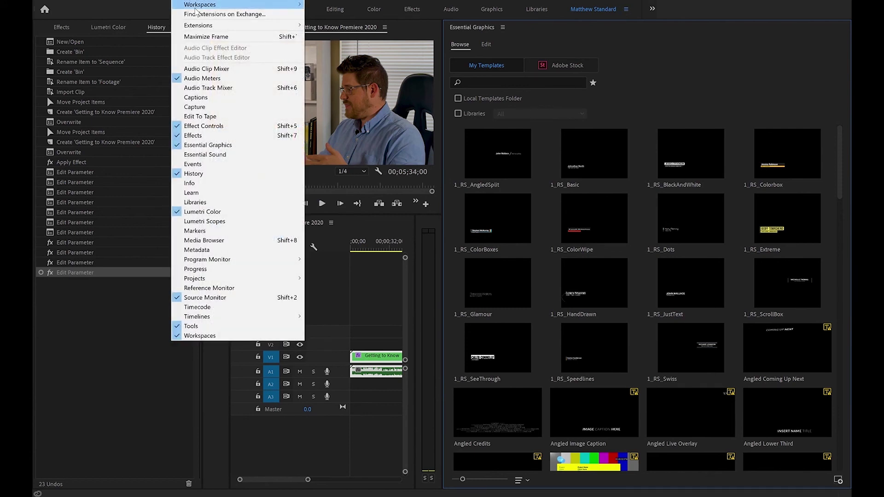
mouse_move(197, 5)
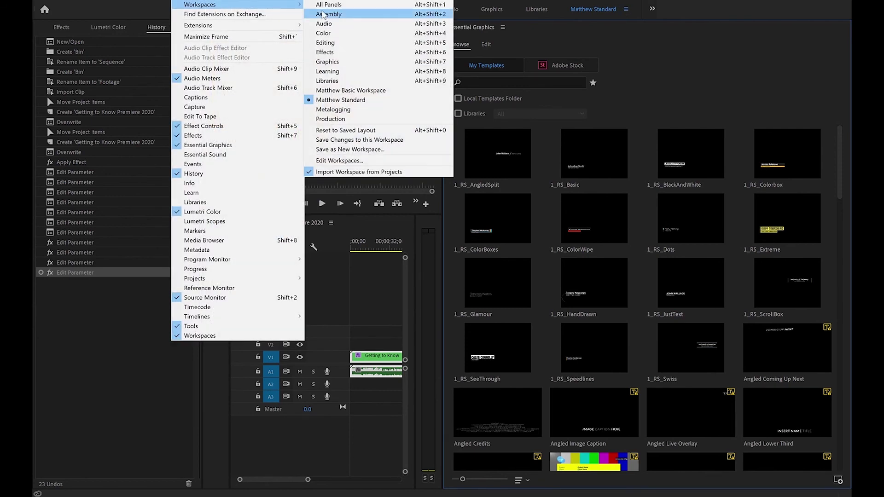
left_click(396, 150)
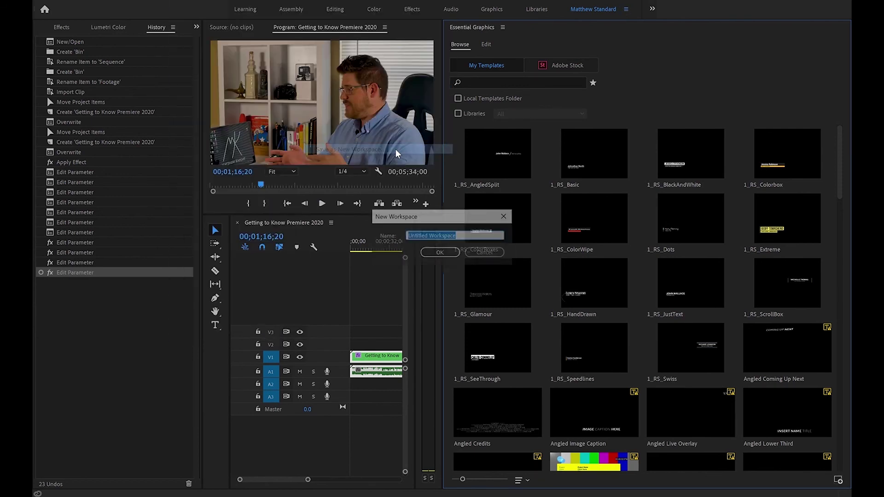
left_click(484, 252)
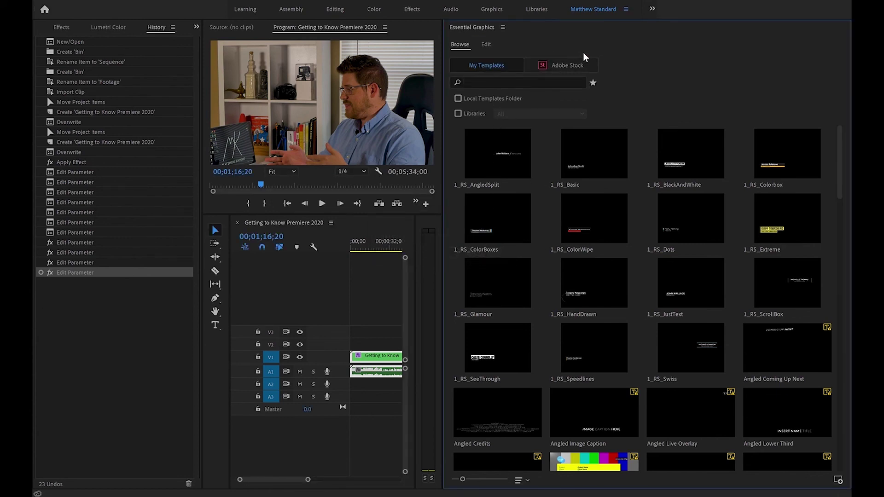
left_click(627, 10)
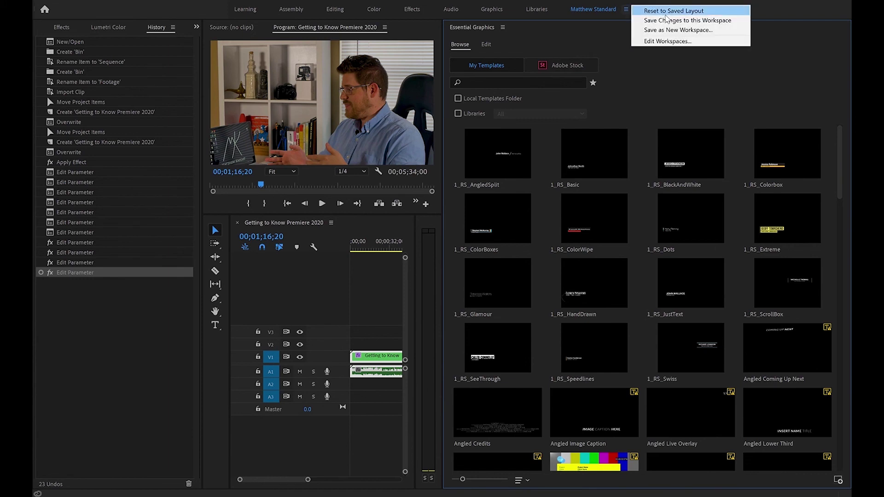
left_click(691, 11)
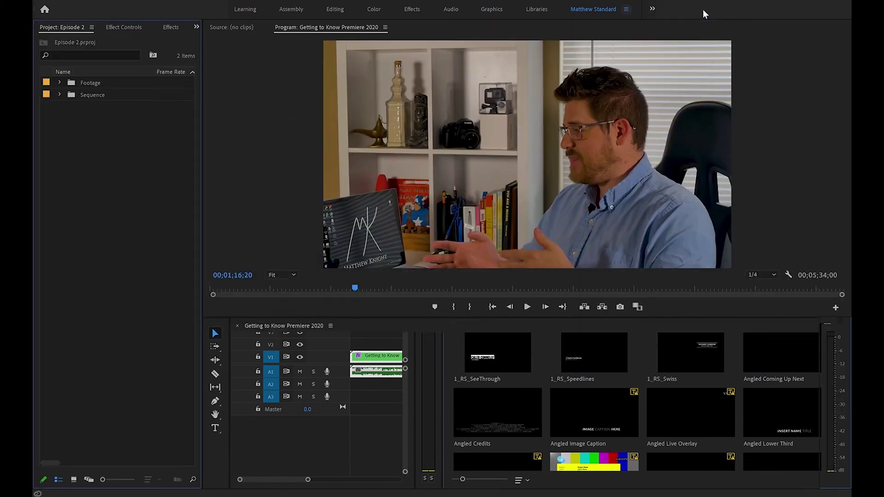